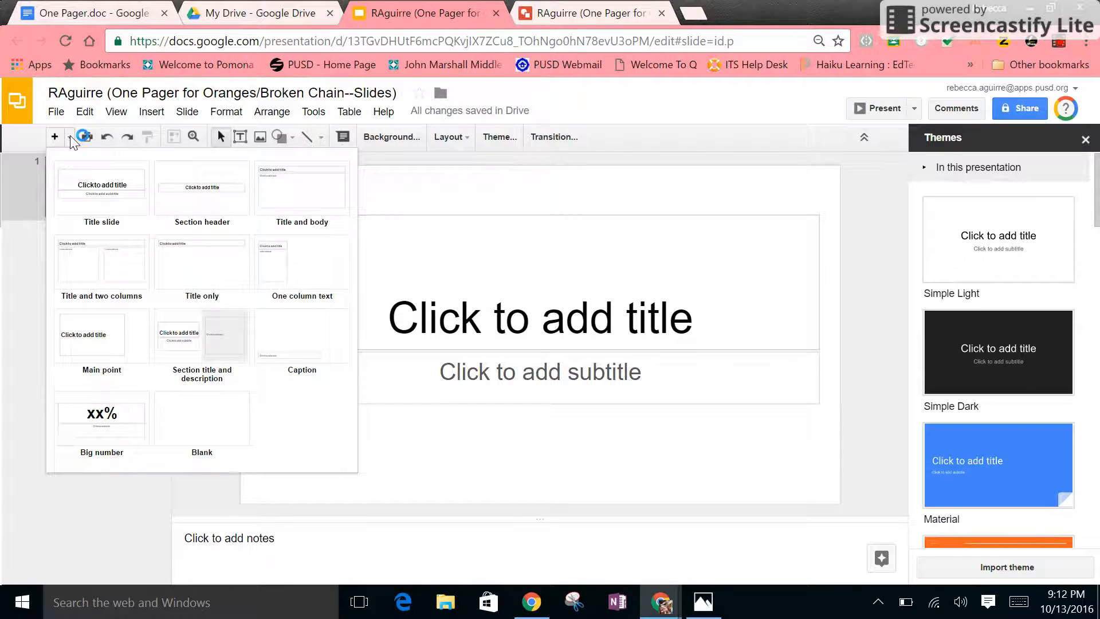
Step: Add a slide with the Blank layout after the title slide and select it for editing
{"action": "left_click", "coordinate": [218, 430]}
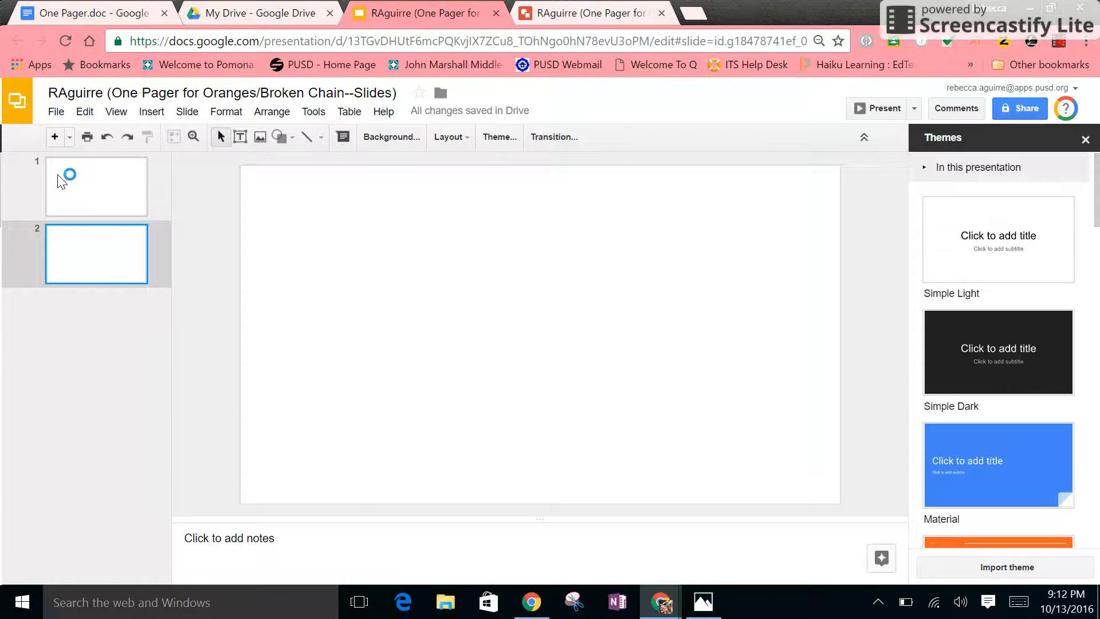
{"action": "left_click", "coordinate": [80, 191]}
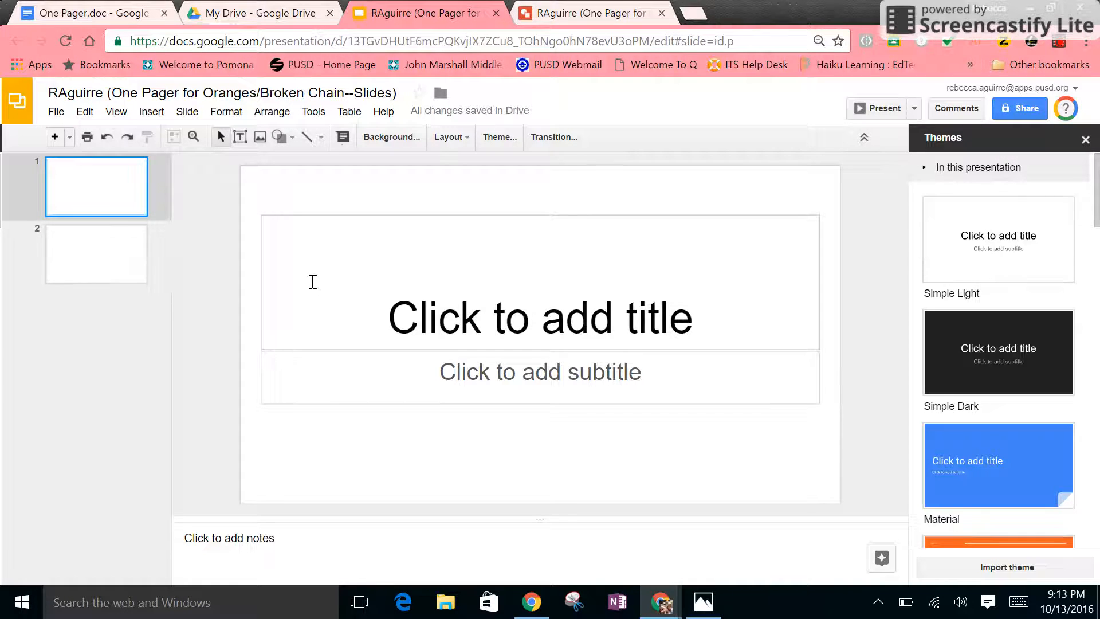
{"action": "left_click", "coordinate": [127, 275]}
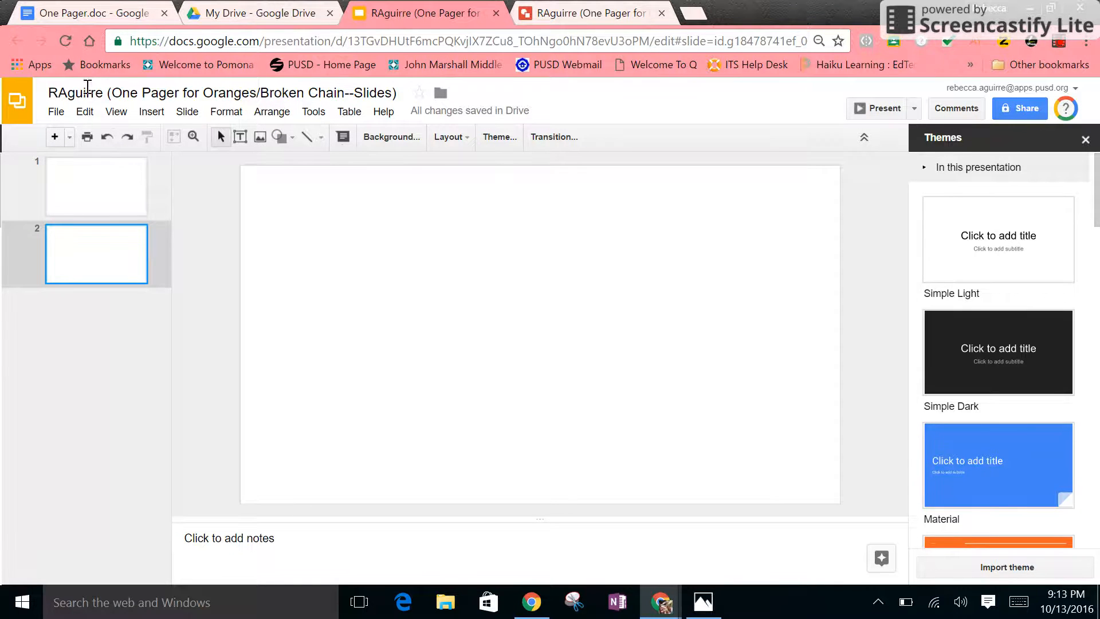
{"action": "left_click", "coordinate": [57, 111]}
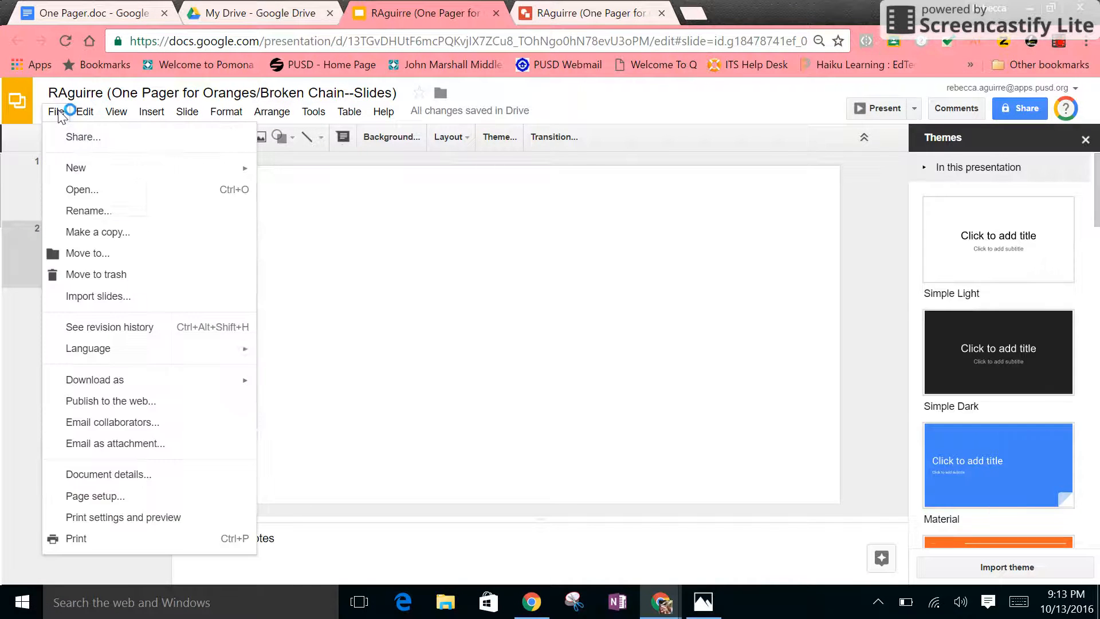
{"action": "mouse_move", "coordinate": [128, 113]}
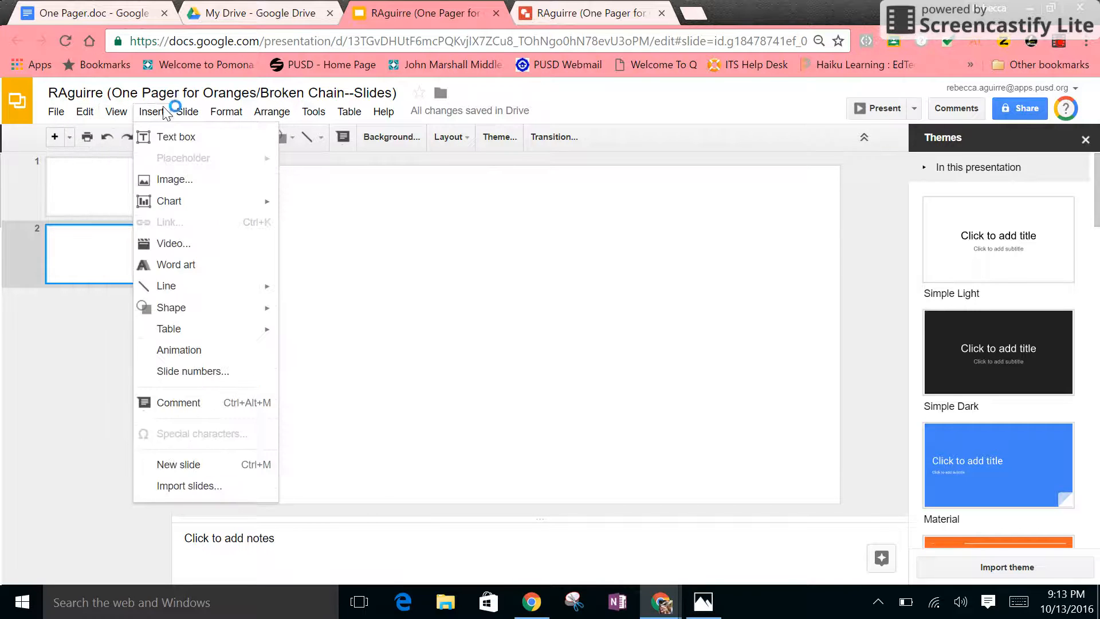
{"action": "mouse_move", "coordinate": [256, 114]}
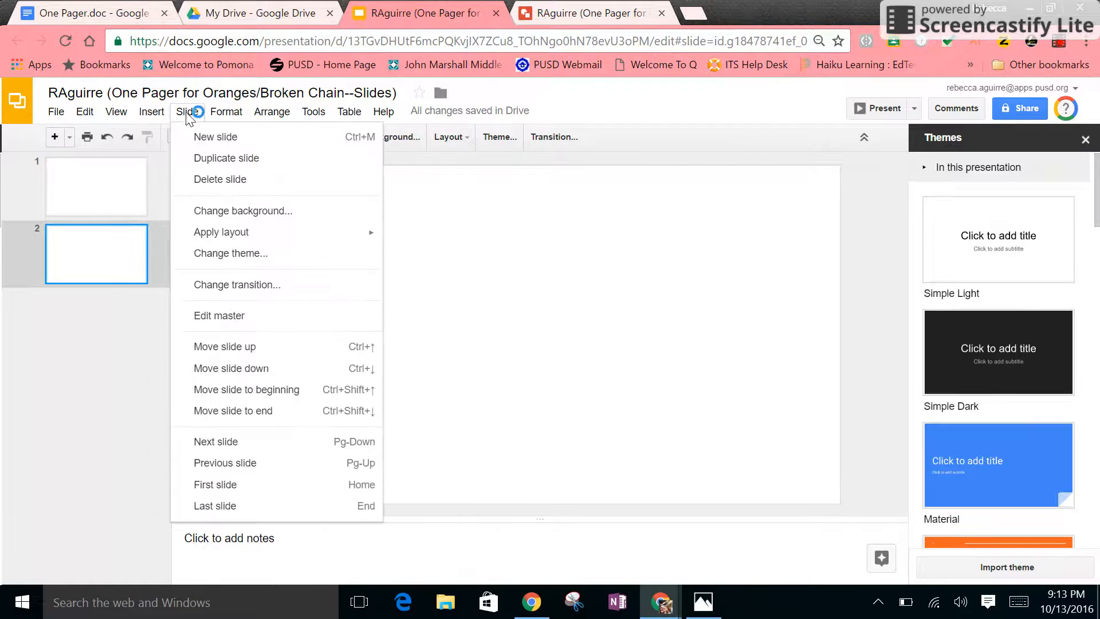
{"action": "left_click", "coordinate": [483, 276]}
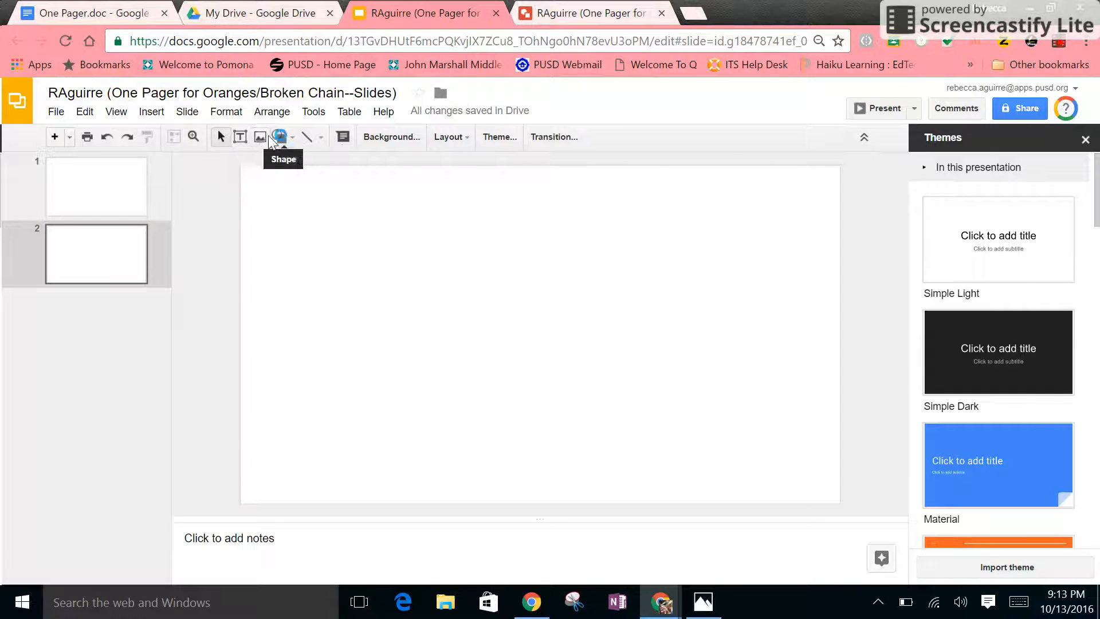
{"action": "left_click", "coordinate": [151, 114]}
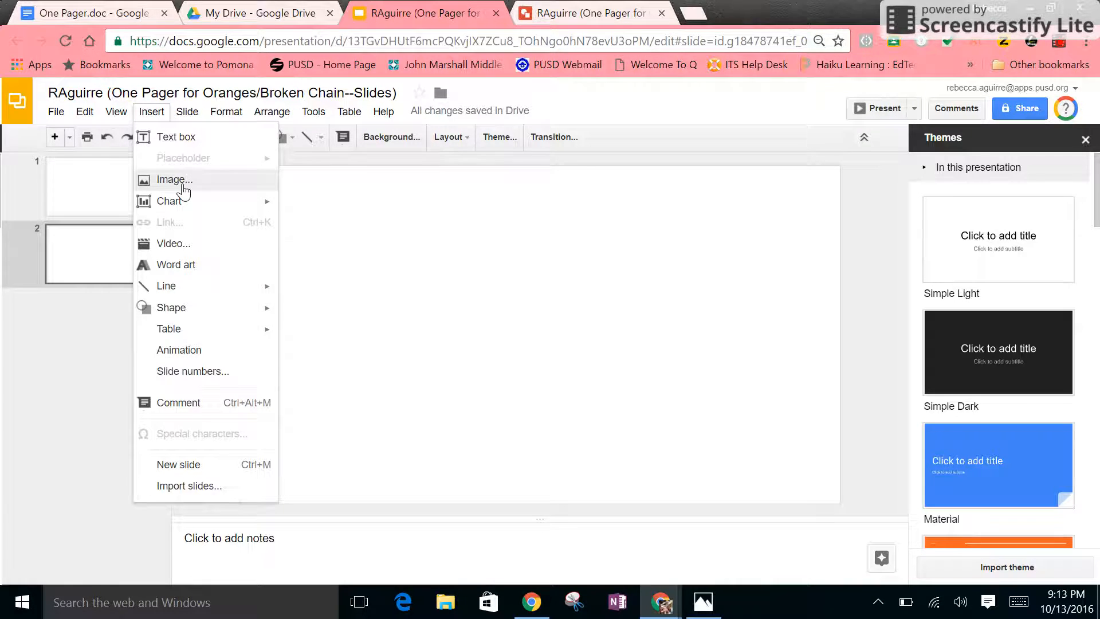
{"action": "left_click", "coordinate": [399, 195]}
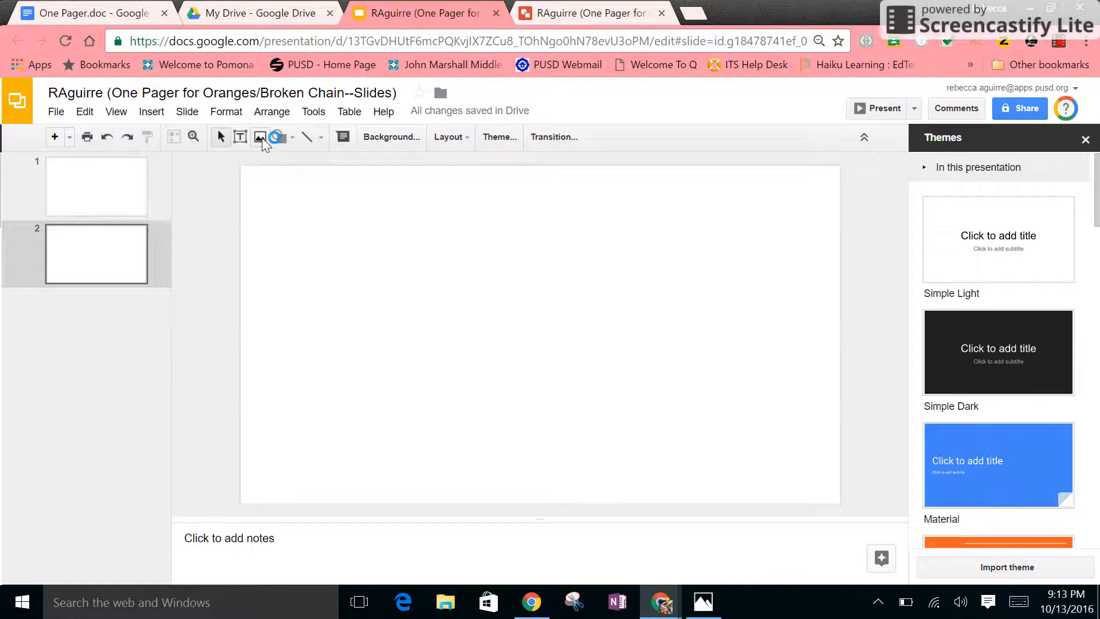
Step: Start inserting an image and look through the recent and shared images in Google Drive
{"action": "left_click", "coordinate": [261, 140]}
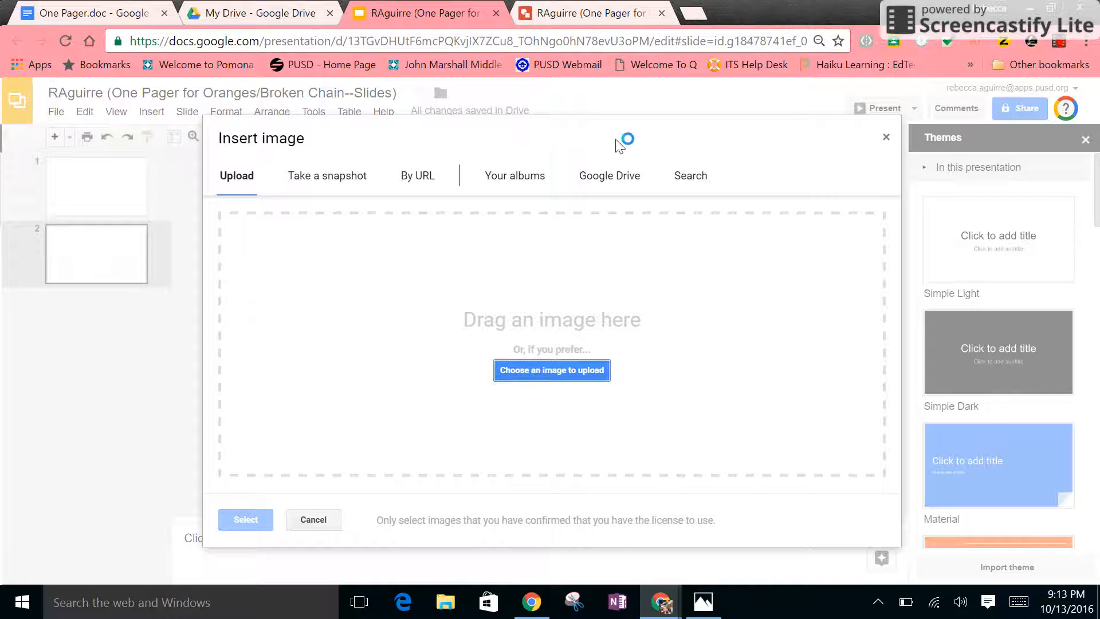
{"action": "left_click", "coordinate": [621, 173]}
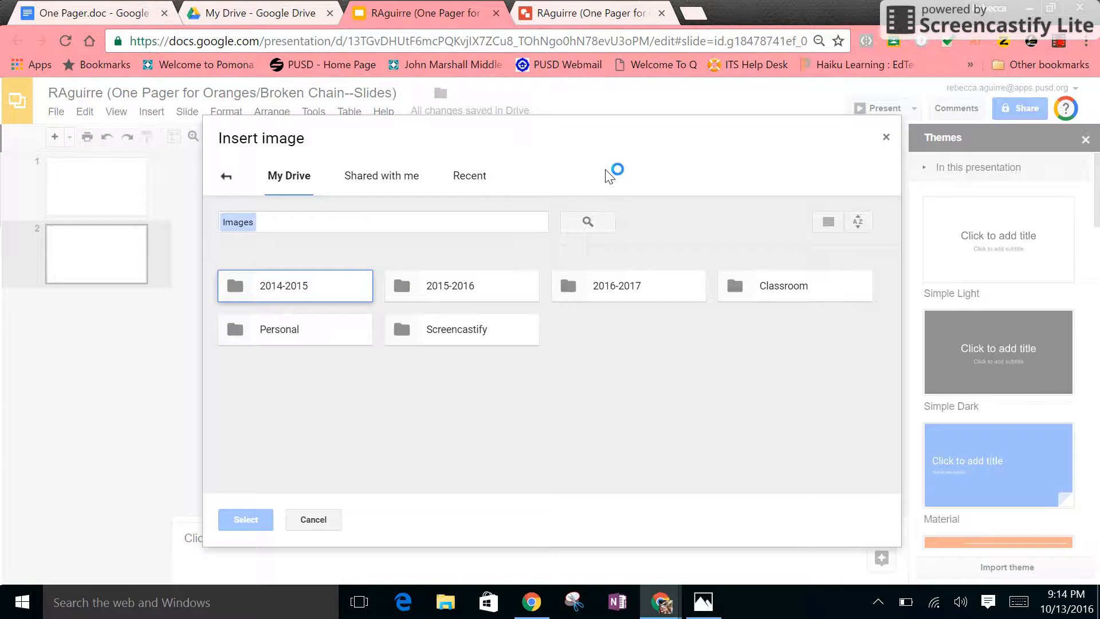
{"action": "left_click", "coordinate": [463, 177]}
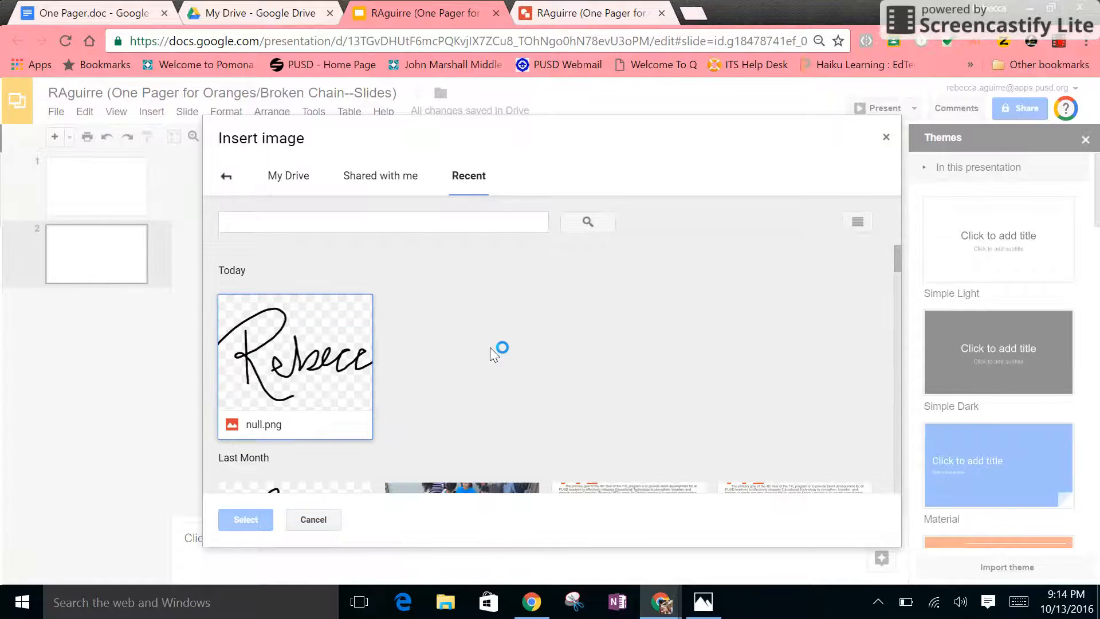
{"action": "scroll", "coordinate": [490, 347], "scroll_direction": "down", "scroll_amount": 4}
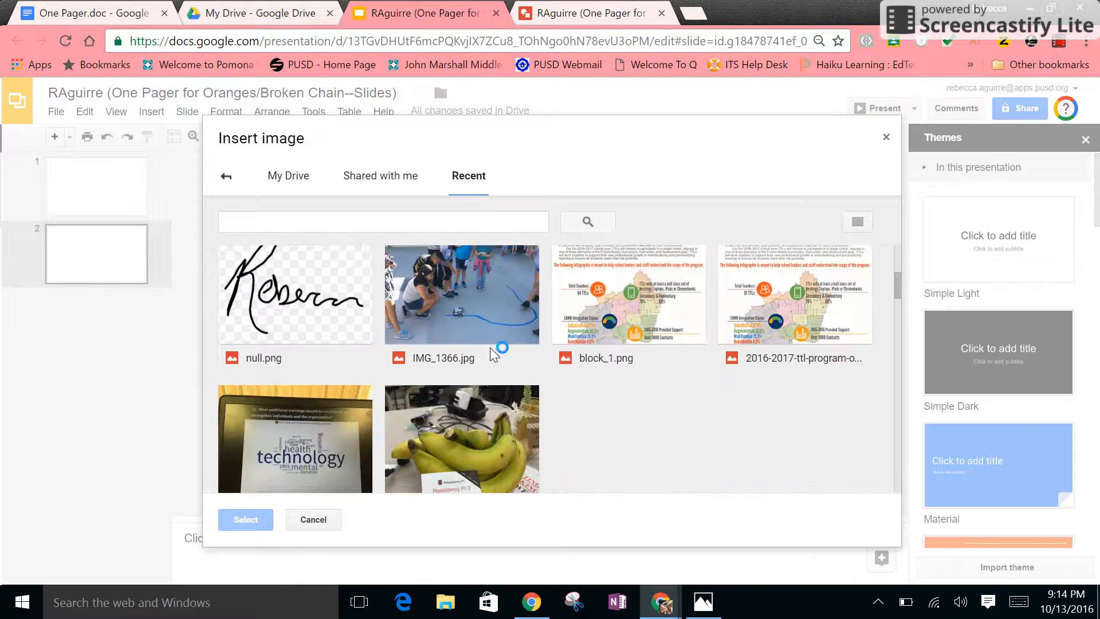
{"action": "scroll", "coordinate": [490, 347], "scroll_direction": "down", "scroll_amount": 5}
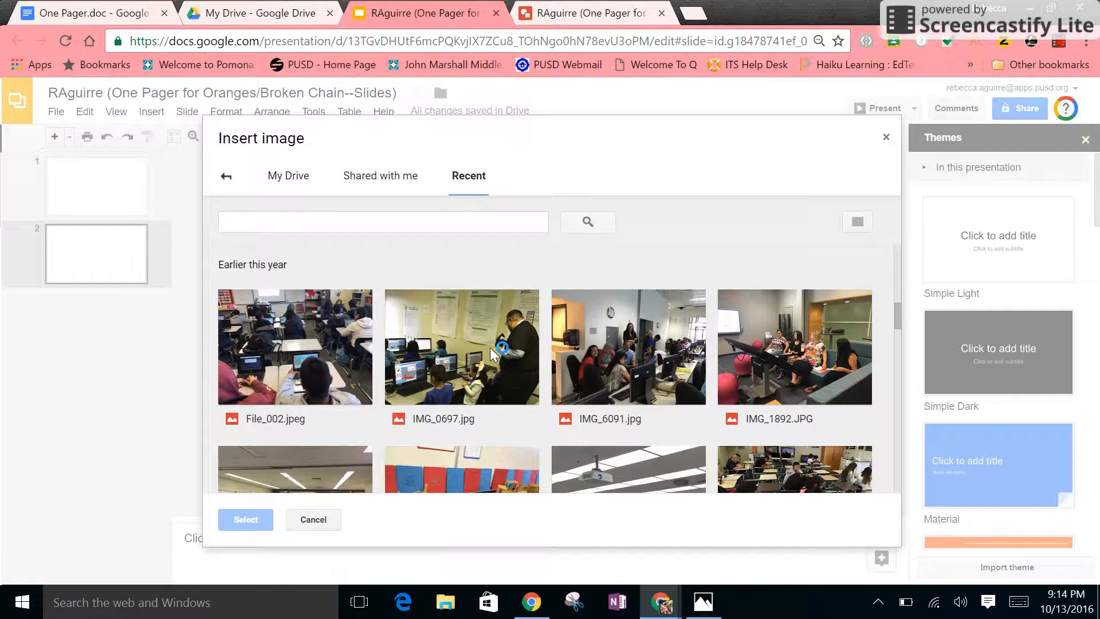
{"action": "scroll", "coordinate": [490, 347], "scroll_direction": "up", "scroll_amount": 7}
{"action": "scroll", "coordinate": [487, 349], "scroll_direction": "up", "scroll_amount": 3}
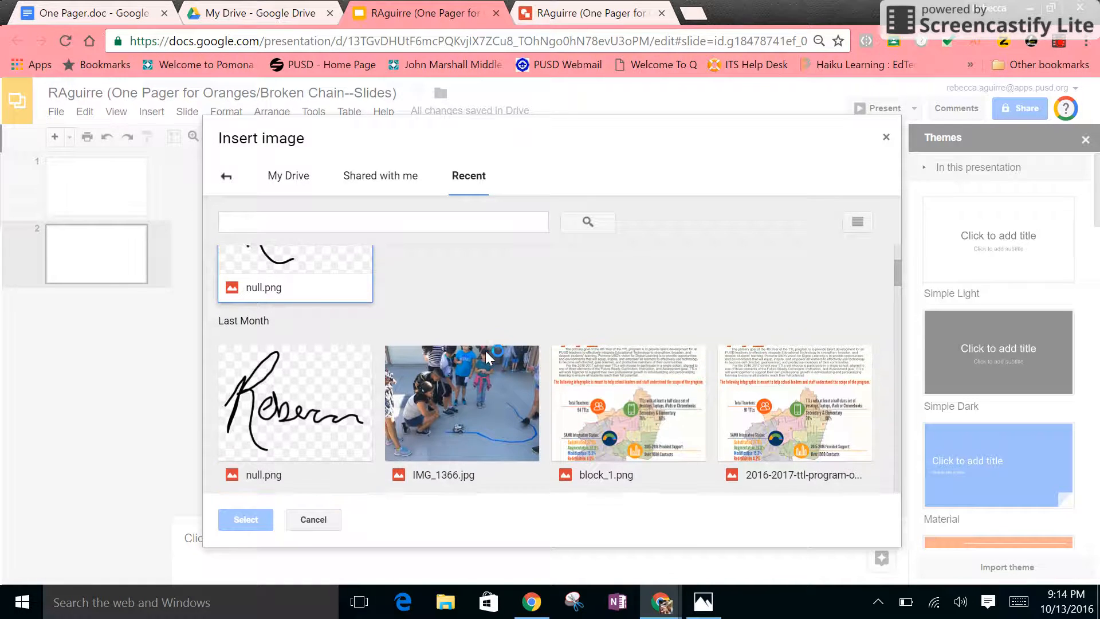
{"action": "scroll", "coordinate": [486, 350], "scroll_direction": "up", "scroll_amount": 3}
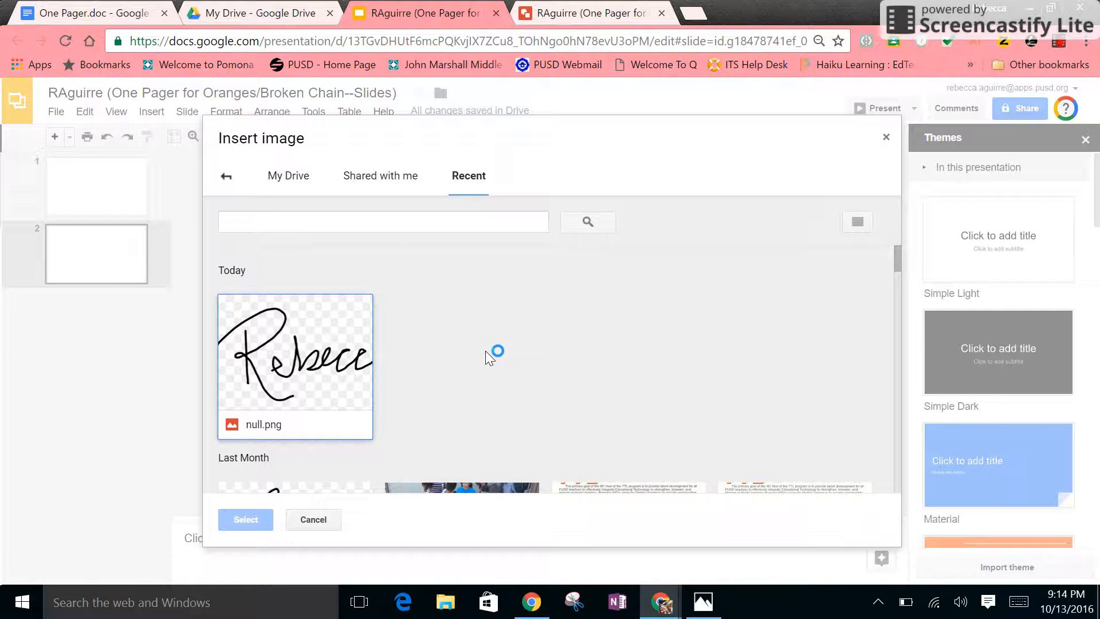
{"action": "left_click", "coordinate": [382, 176]}
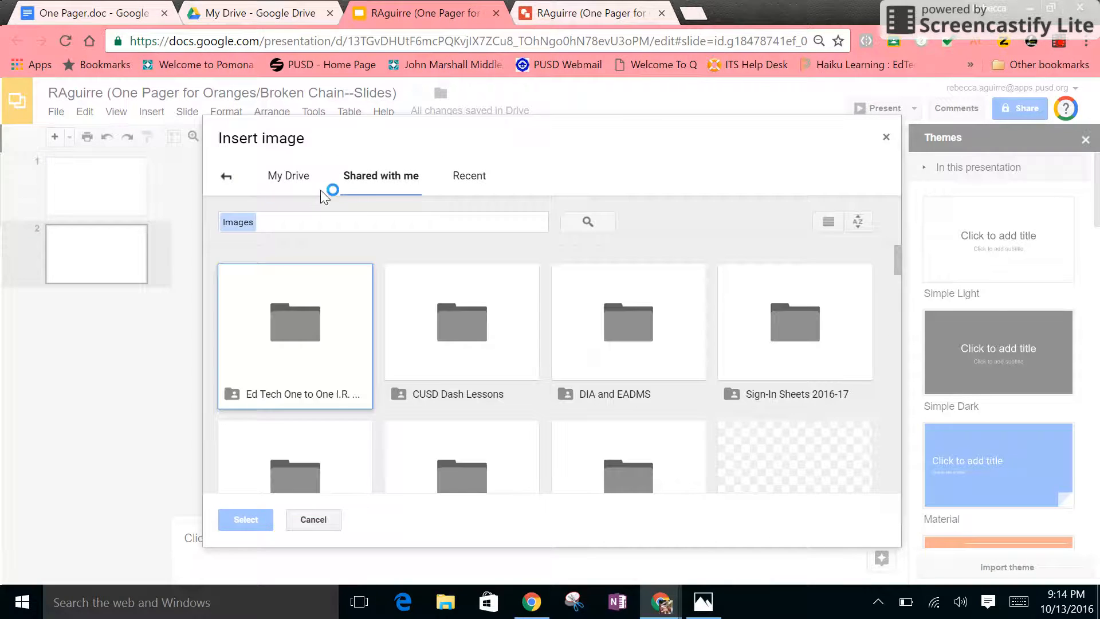
Step: Upload the one-pager PNG for Oranges/Broken Chain from the computer's Downloads folder onto the blank slide
{"action": "left_click", "coordinate": [225, 177]}
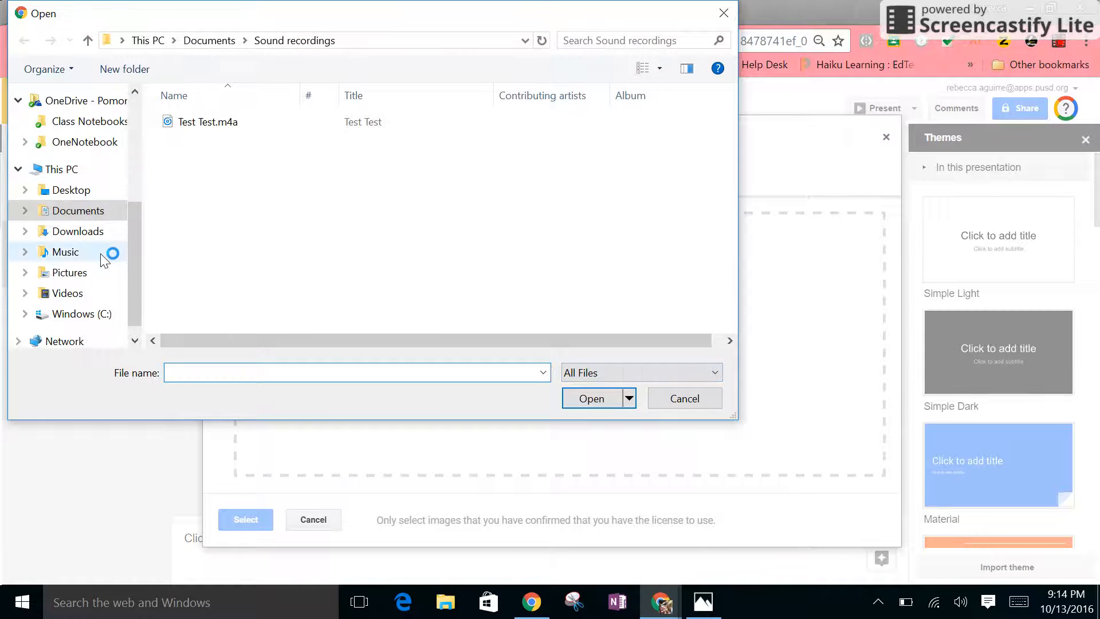
{"action": "left_click", "coordinate": [101, 272]}
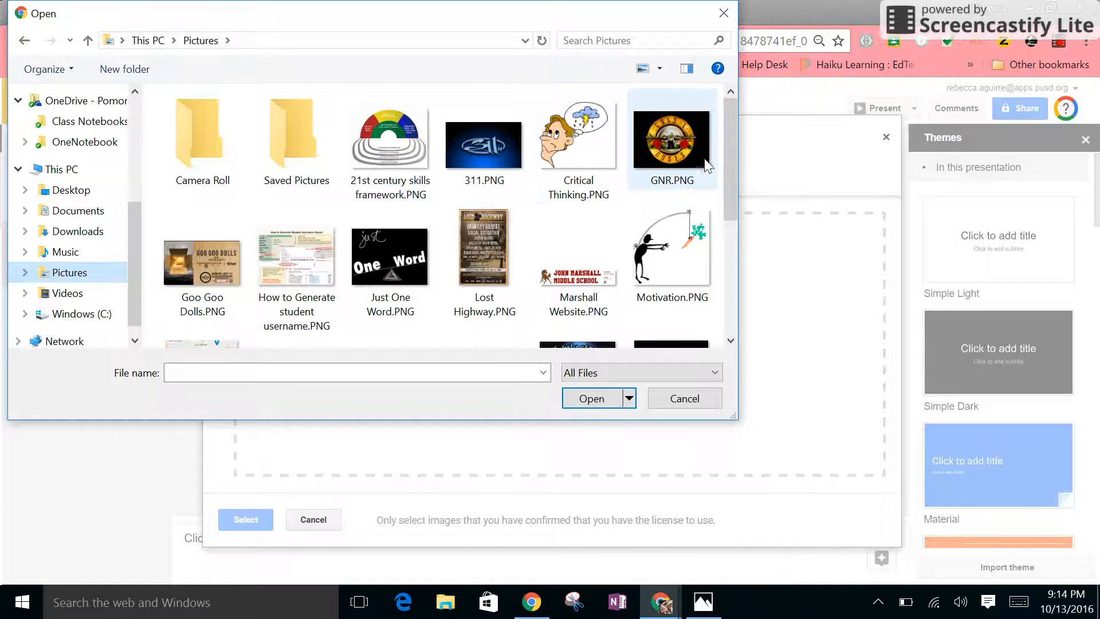
{"action": "left_click_drag", "start_coordinate": [726, 144], "coordinate": [723, 262]}
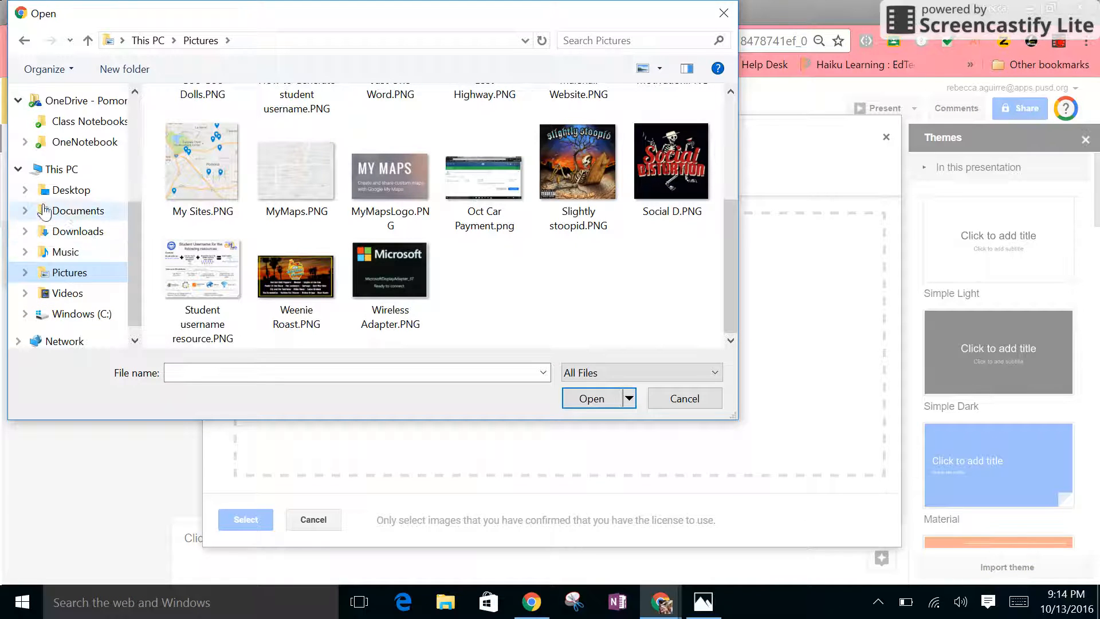
{"action": "left_click", "coordinate": [68, 235]}
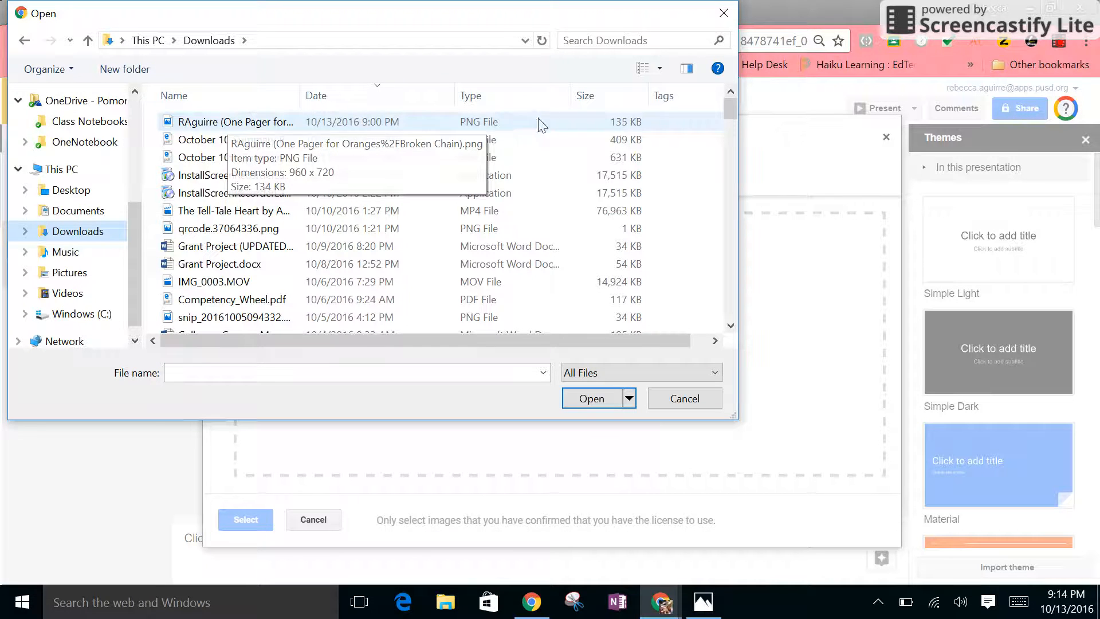
{"action": "left_click", "coordinate": [393, 125]}
{"action": "left_click", "coordinate": [584, 399]}
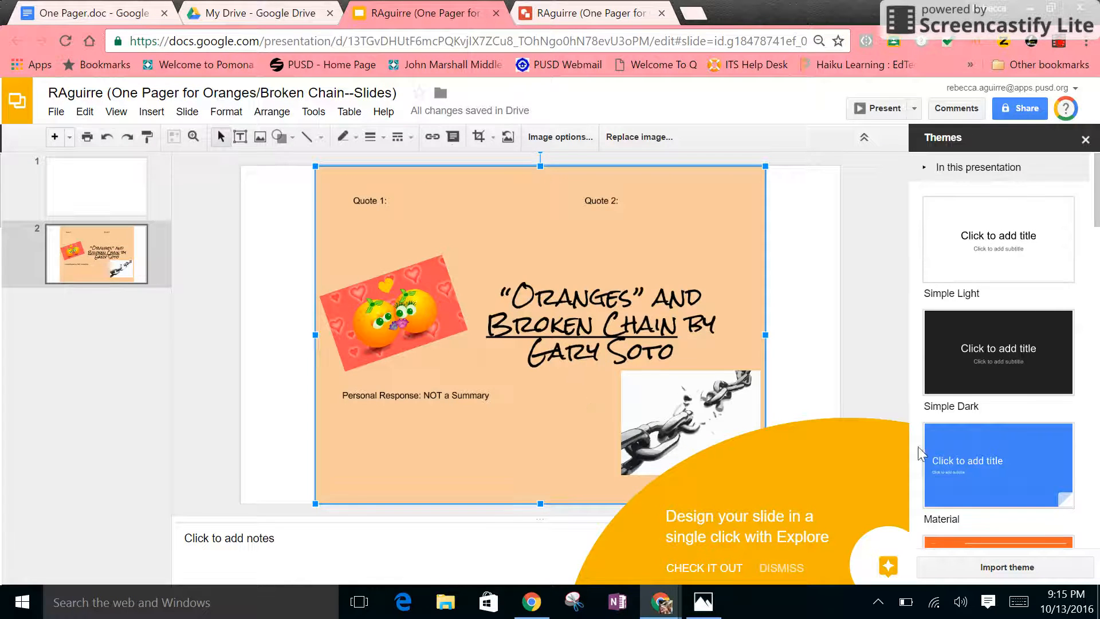
Step: Deselect the inserted image and clear away the Explore suggestion and the Themes pane
{"action": "left_click", "coordinate": [842, 370]}
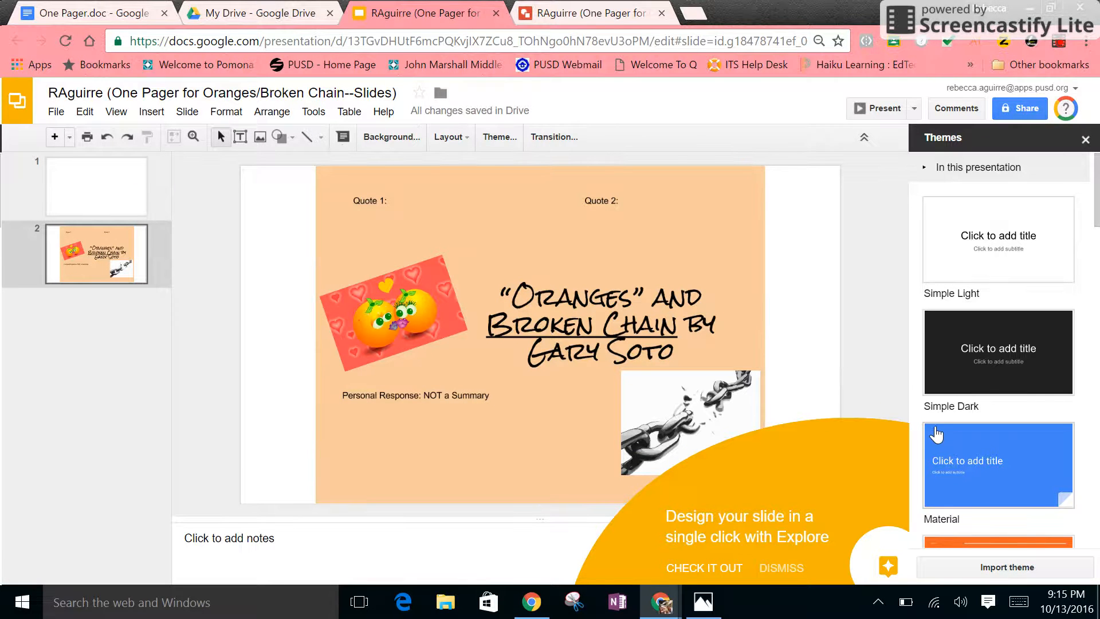
{"action": "left_click", "coordinate": [887, 567]}
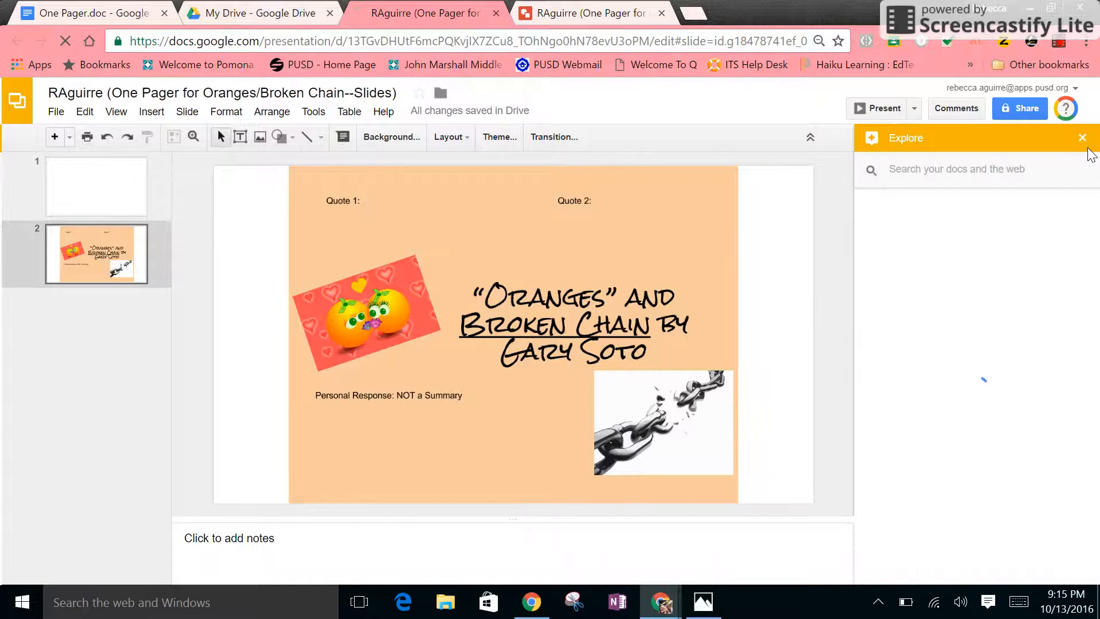
{"action": "left_click", "coordinate": [1080, 140]}
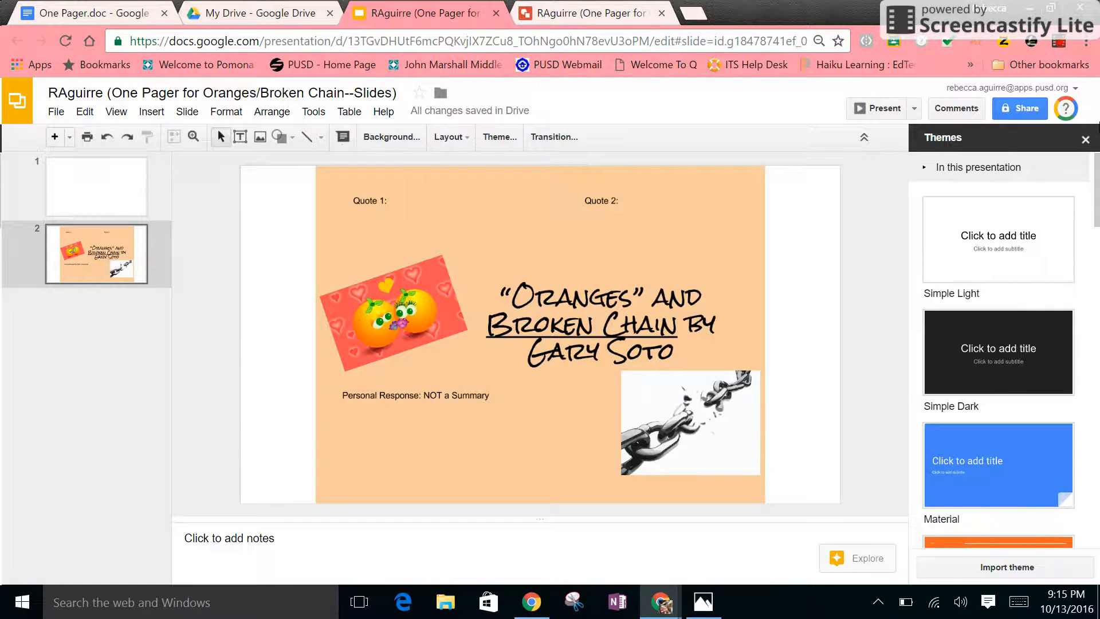
{"action": "left_click", "coordinate": [1083, 139]}
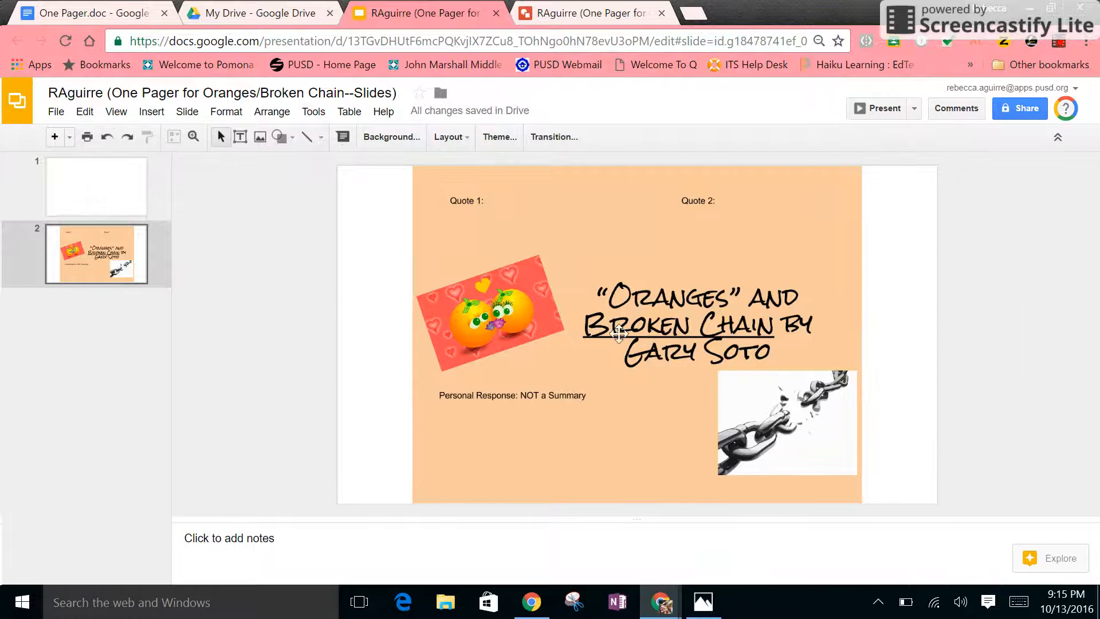
Step: Stretch the one-pager image horizontally to both the left and right edges of the slide
{"action": "left_click", "coordinate": [444, 466]}
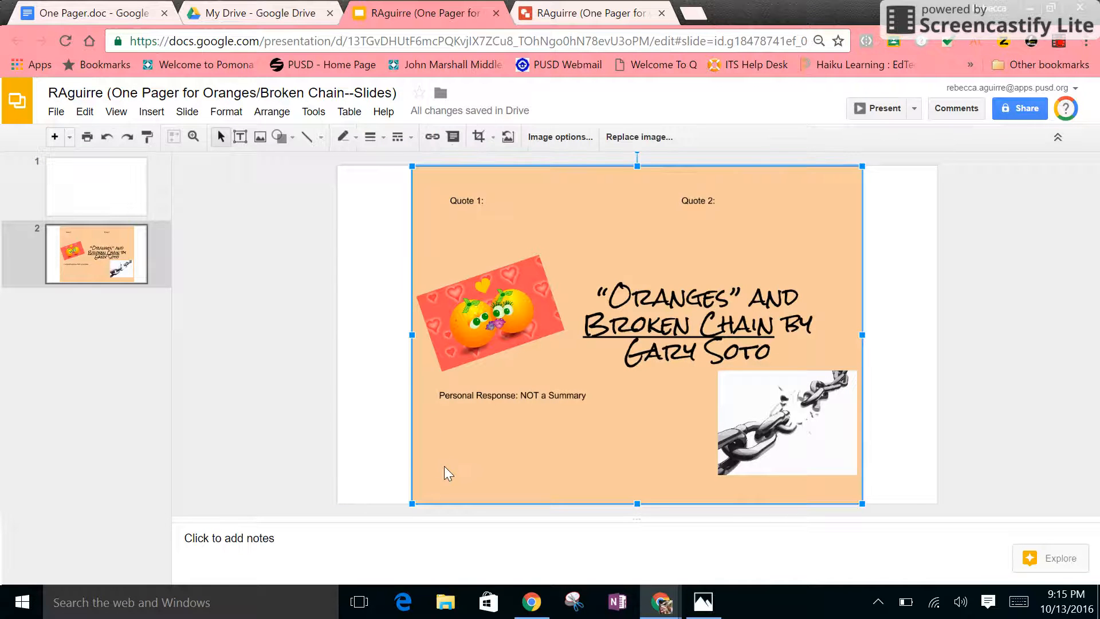
{"action": "left_click_drag", "start_coordinate": [410, 334], "coordinate": [336, 334]}
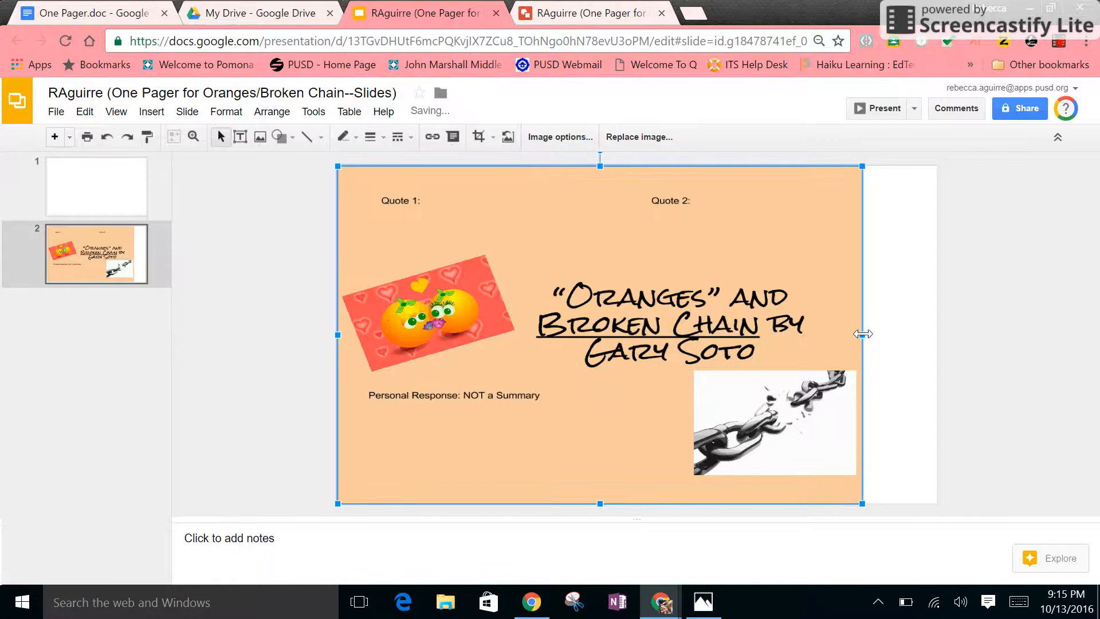
{"action": "left_click_drag", "start_coordinate": [862, 333], "coordinate": [932, 338]}
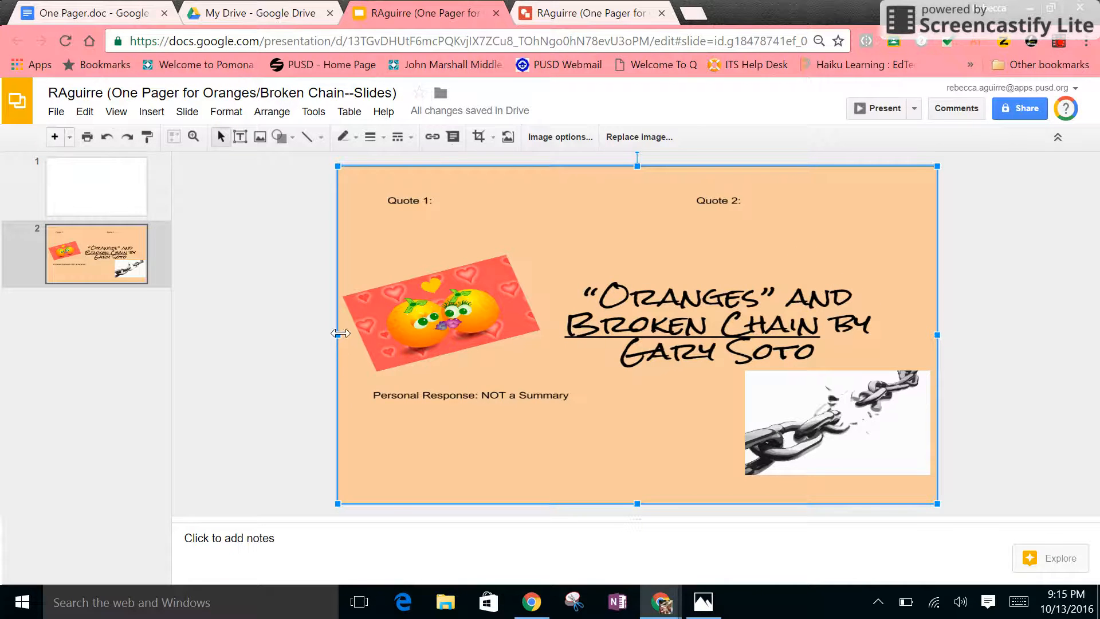
Step: Narrow the one-pager image from both sides to leave white side margins, and preview the slide as a presentation
{"action": "left_click_drag", "start_coordinate": [338, 334], "coordinate": [396, 339]}
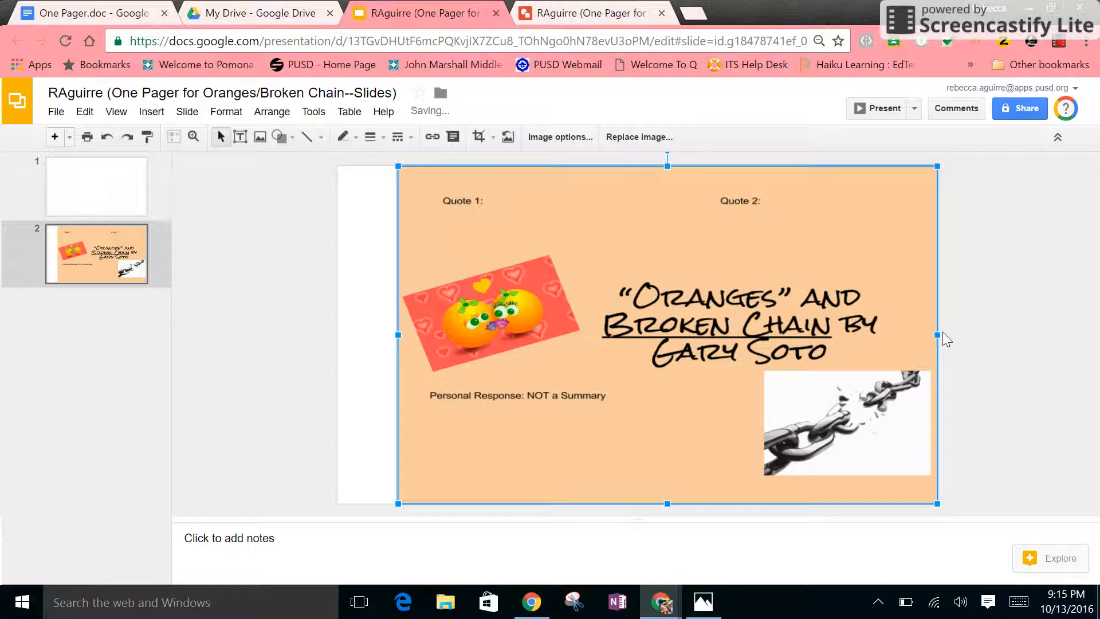
{"action": "left_click_drag", "start_coordinate": [937, 334], "coordinate": [884, 335]}
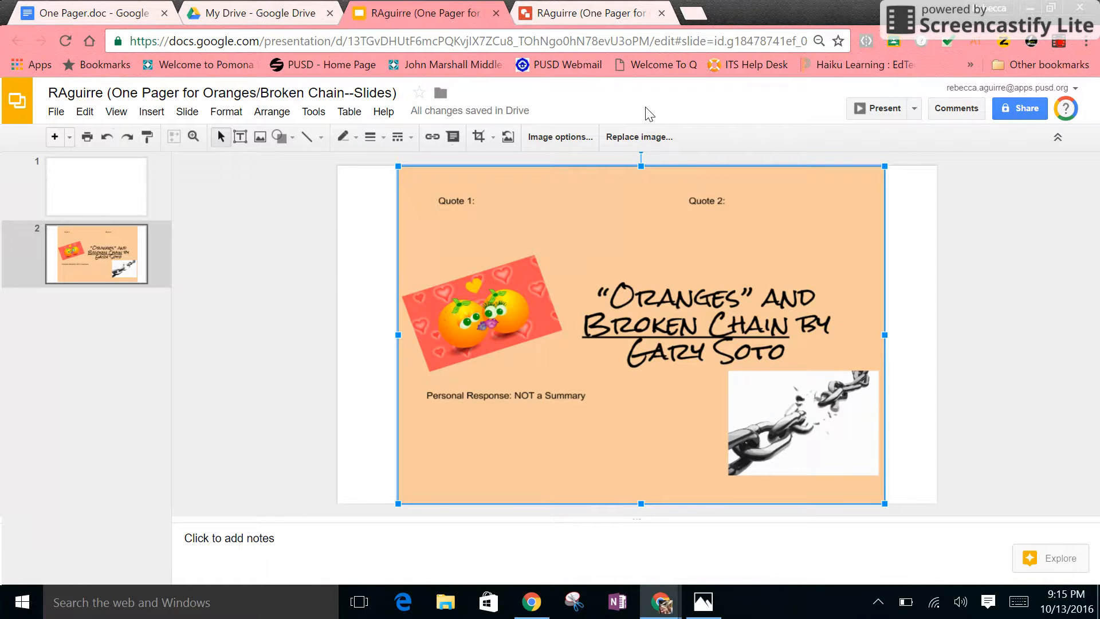
{"action": "left_click", "coordinate": [867, 110]}
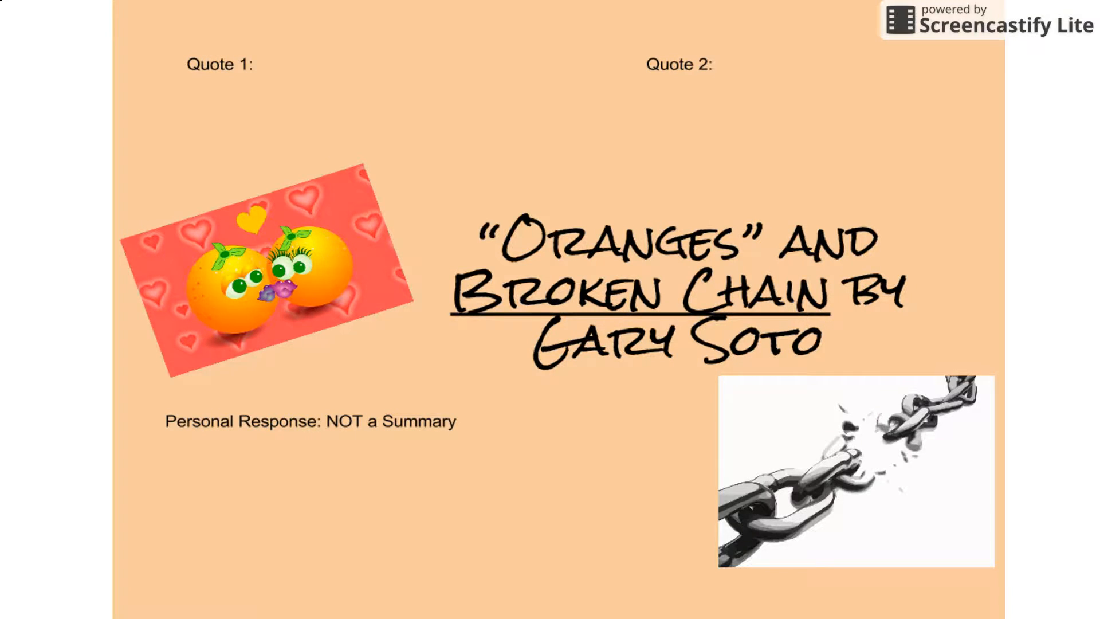
{"action": "key", "text": "Escape"}
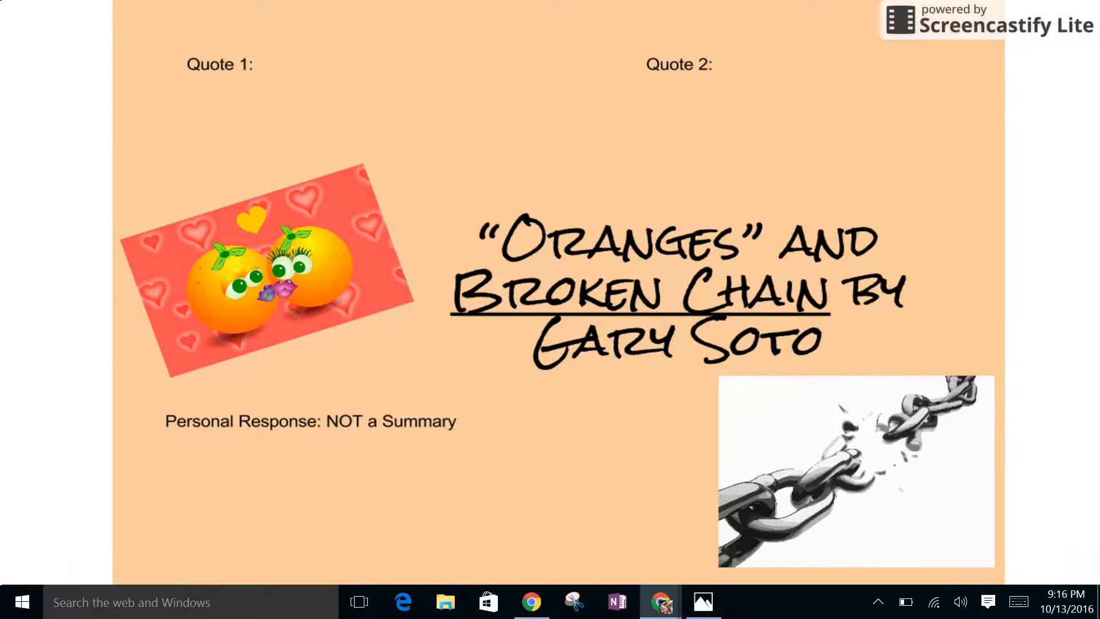
{"action": "left_click", "coordinate": [524, 250]}
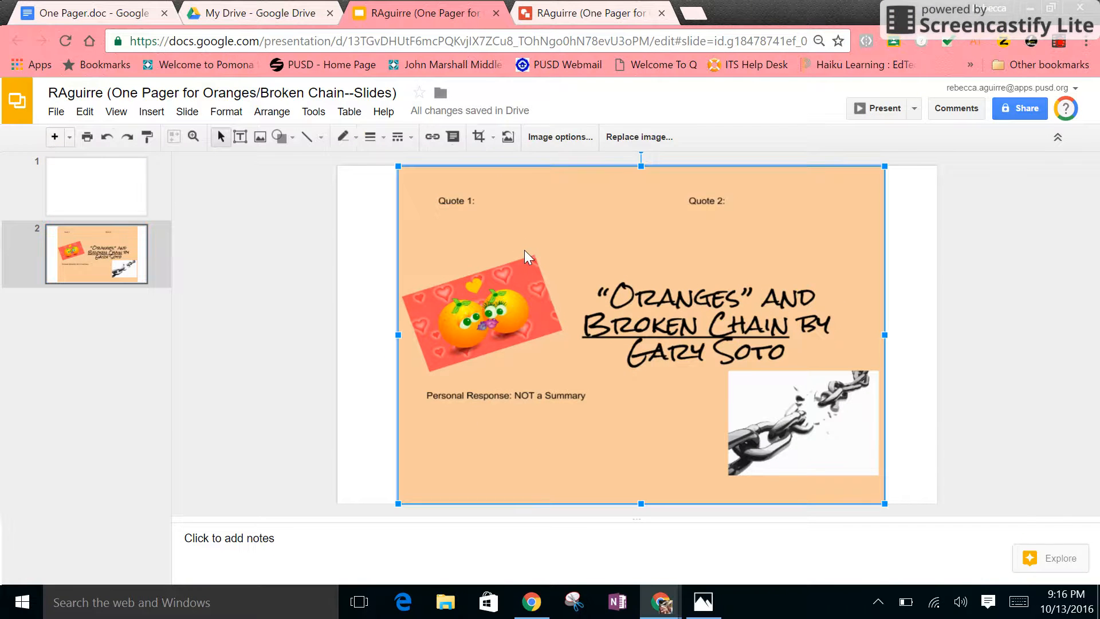
Step: Enlarge the one-pager image on slide 2 past the slide's top edge and out to both side edges, and deselect it
{"action": "left_click_drag", "start_coordinate": [398, 166], "coordinate": [380, 208]}
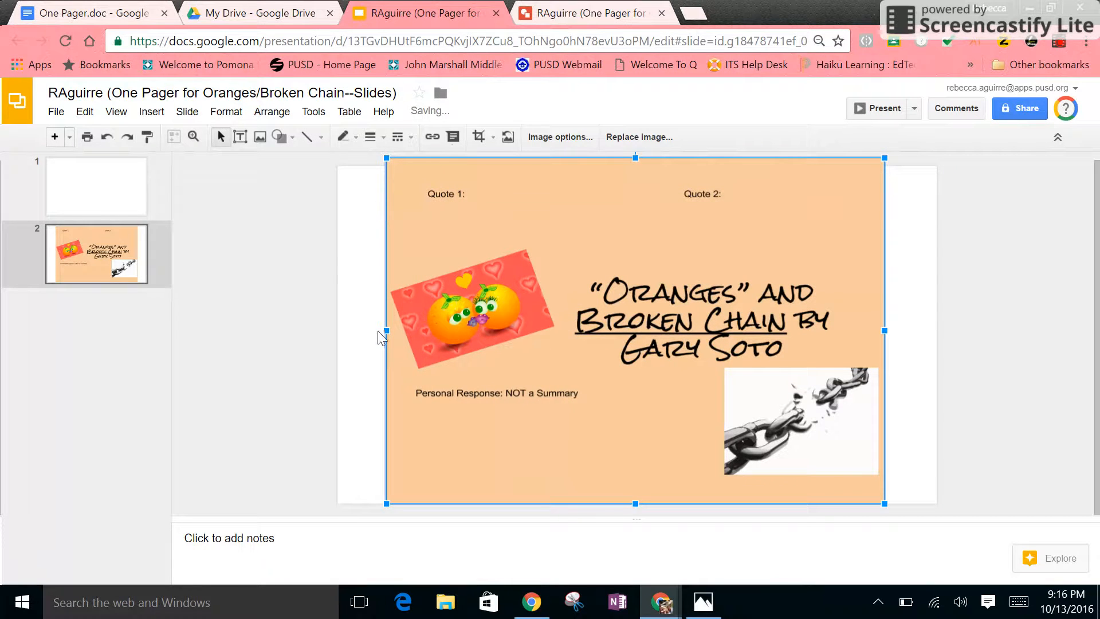
{"action": "left_click_drag", "start_coordinate": [385, 331], "coordinate": [337, 334]}
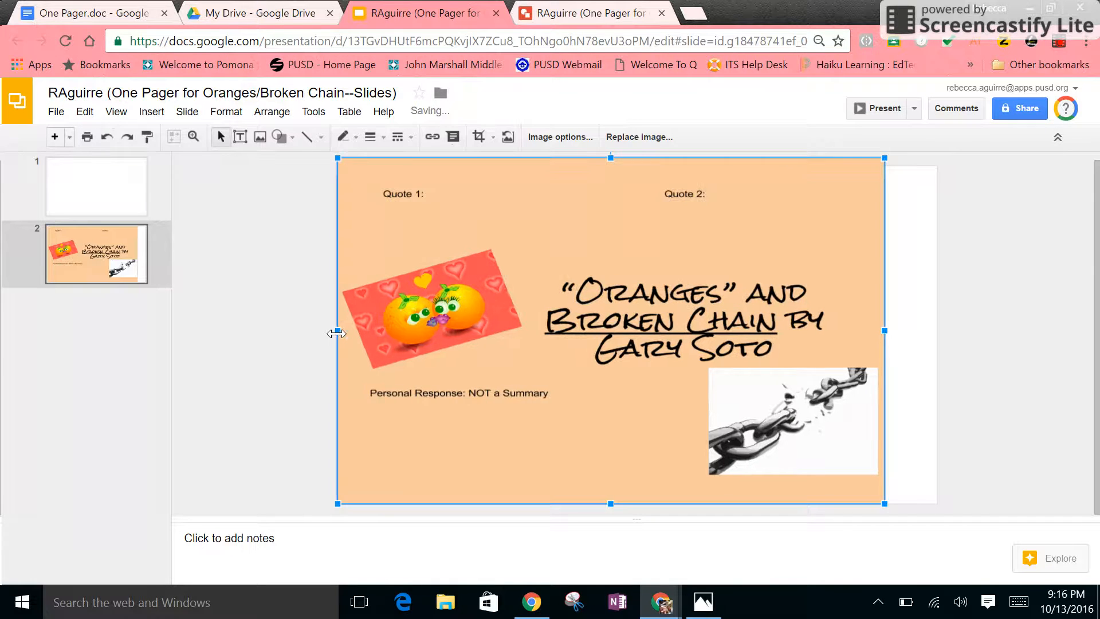
{"action": "left_click_drag", "start_coordinate": [884, 335], "coordinate": [933, 325]}
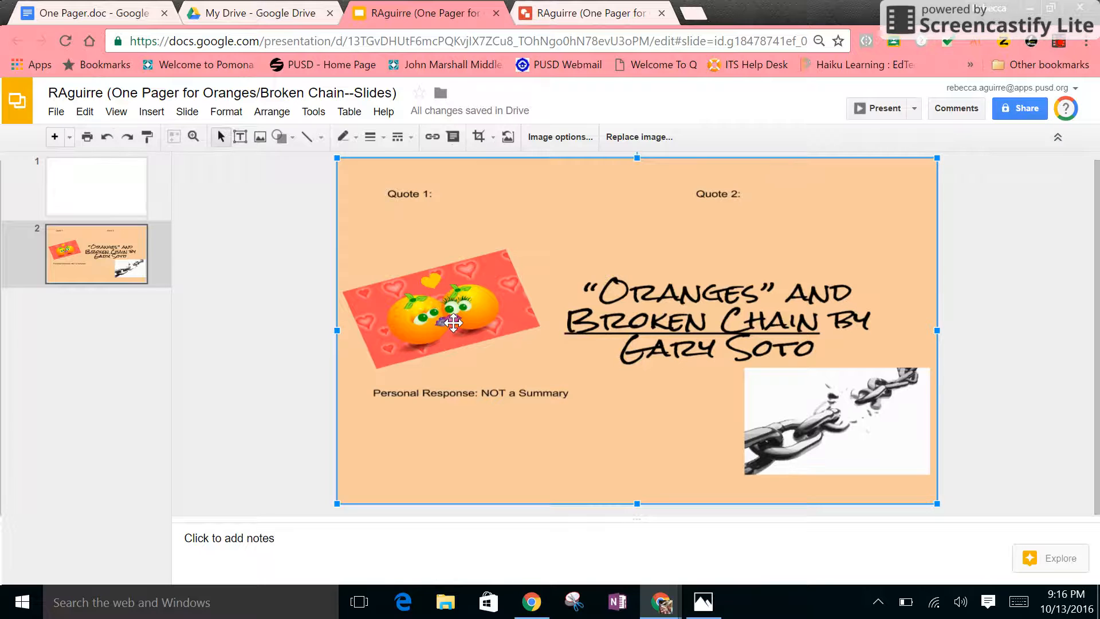
{"action": "left_click", "coordinate": [126, 359]}
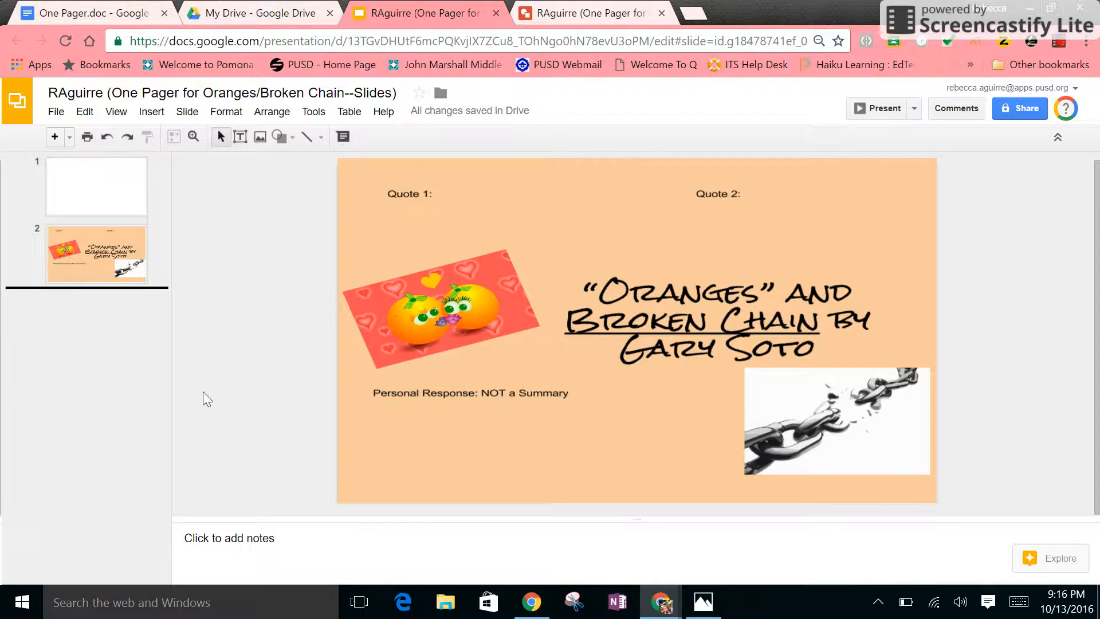
{"action": "left_click", "coordinate": [98, 261]}
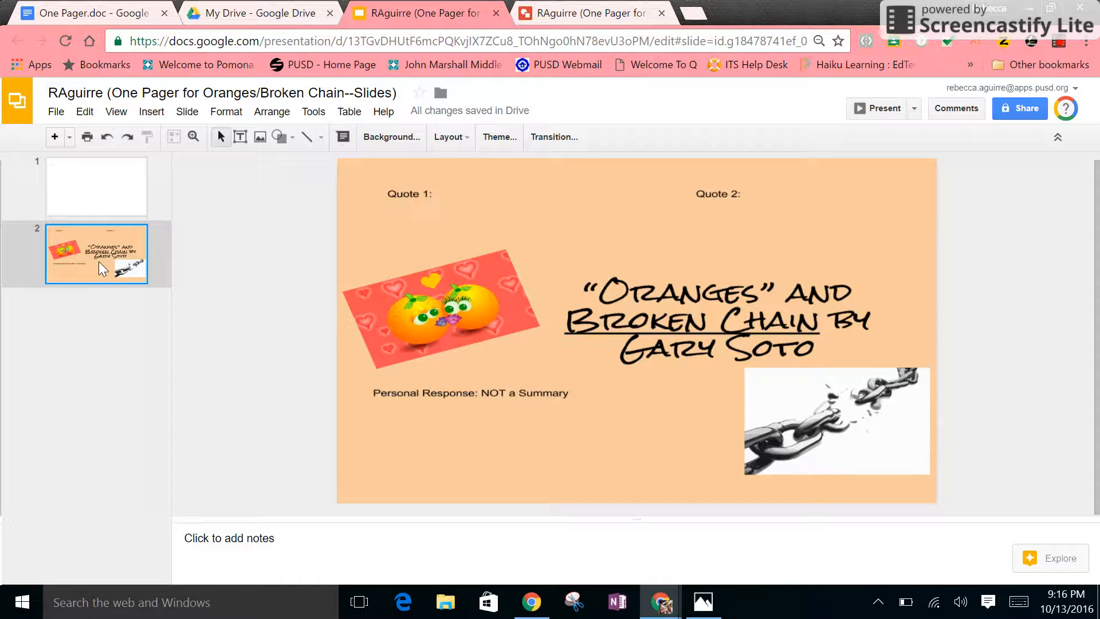
{"action": "right_click", "coordinate": [98, 262]}
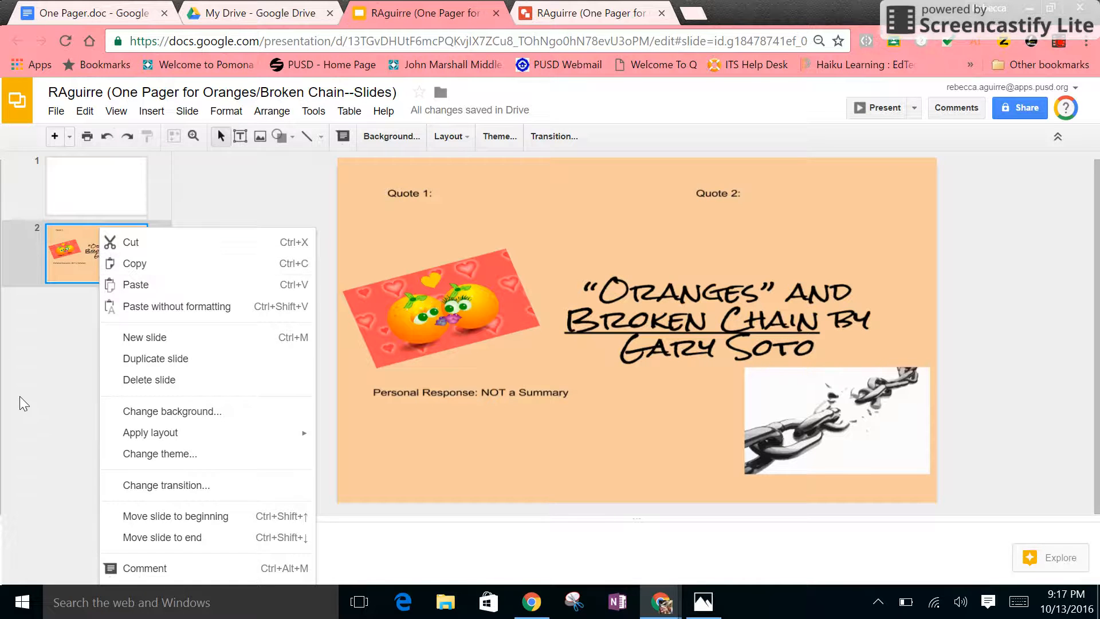
{"action": "left_click", "coordinate": [56, 406]}
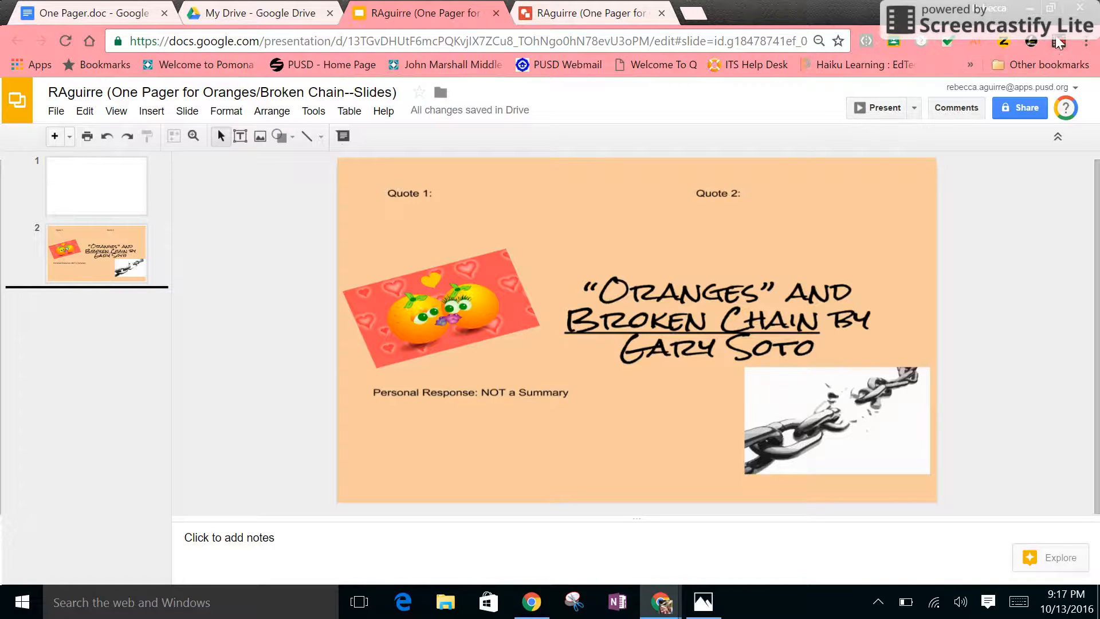
Step: Open the finished one-pager drawing from Google Drive and show the file formats it can be downloaded as
{"action": "left_click", "coordinate": [226, 14]}
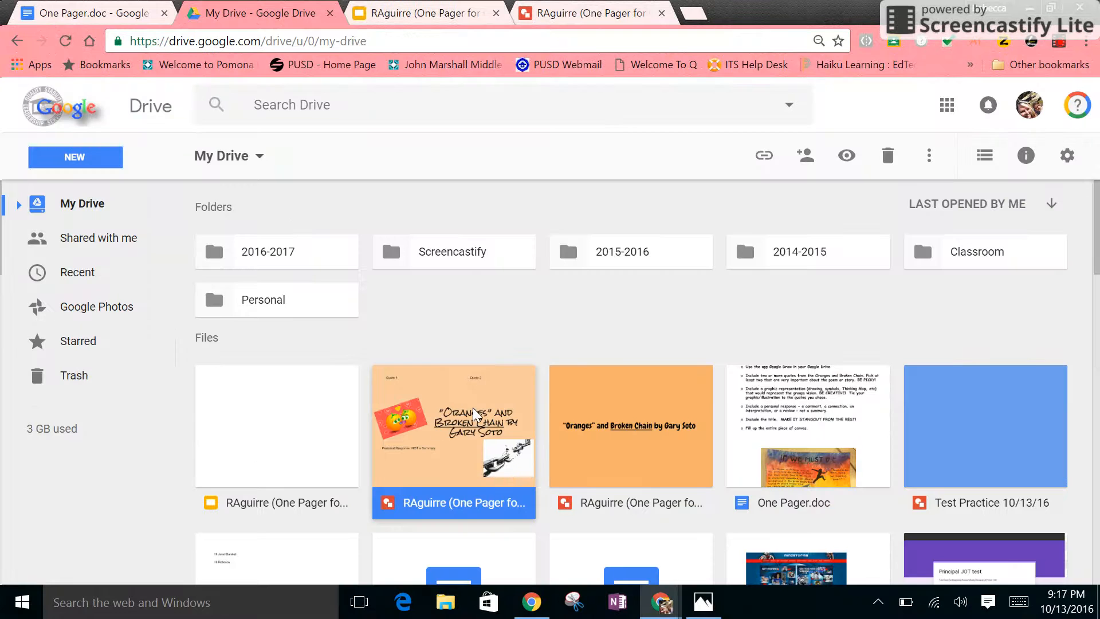
{"action": "double_click", "coordinate": [510, 449]}
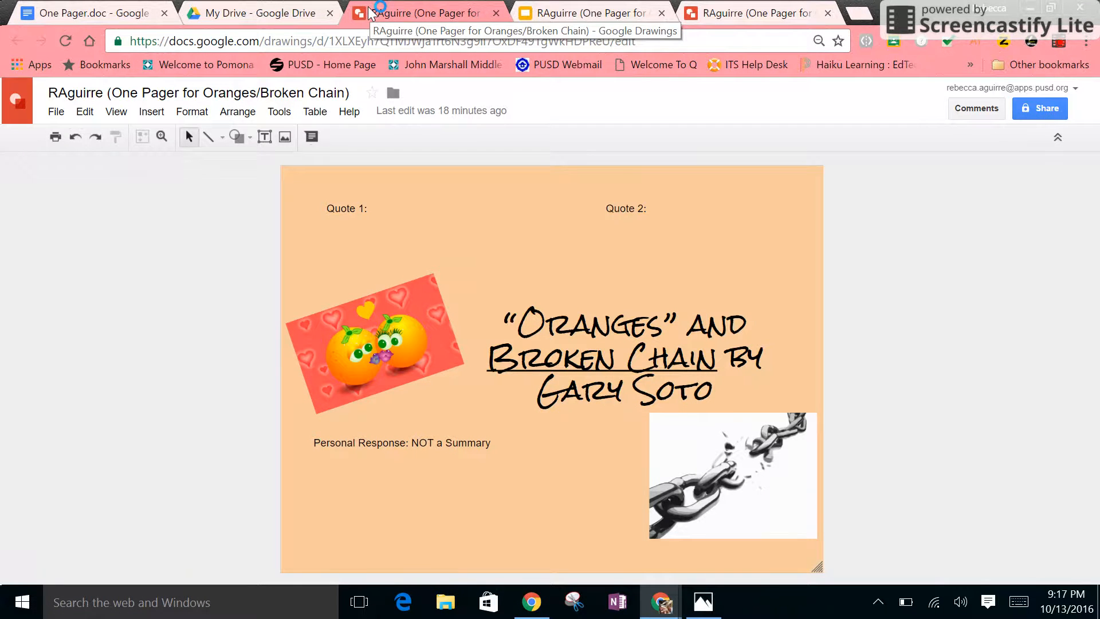
{"action": "left_click", "coordinate": [51, 115]}
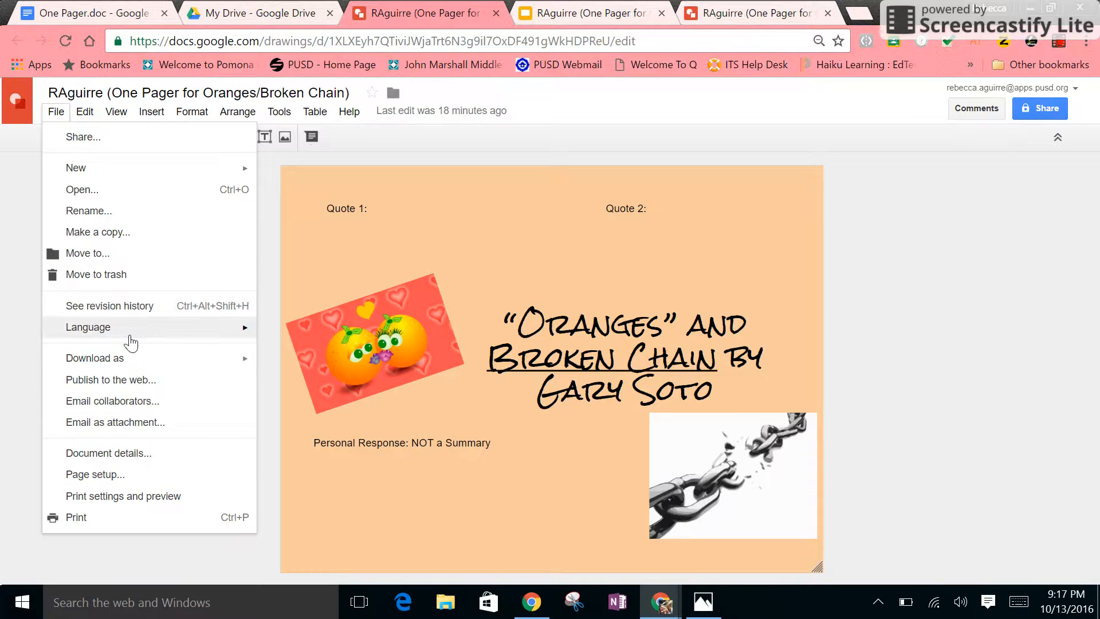
{"action": "mouse_move", "coordinate": [134, 360]}
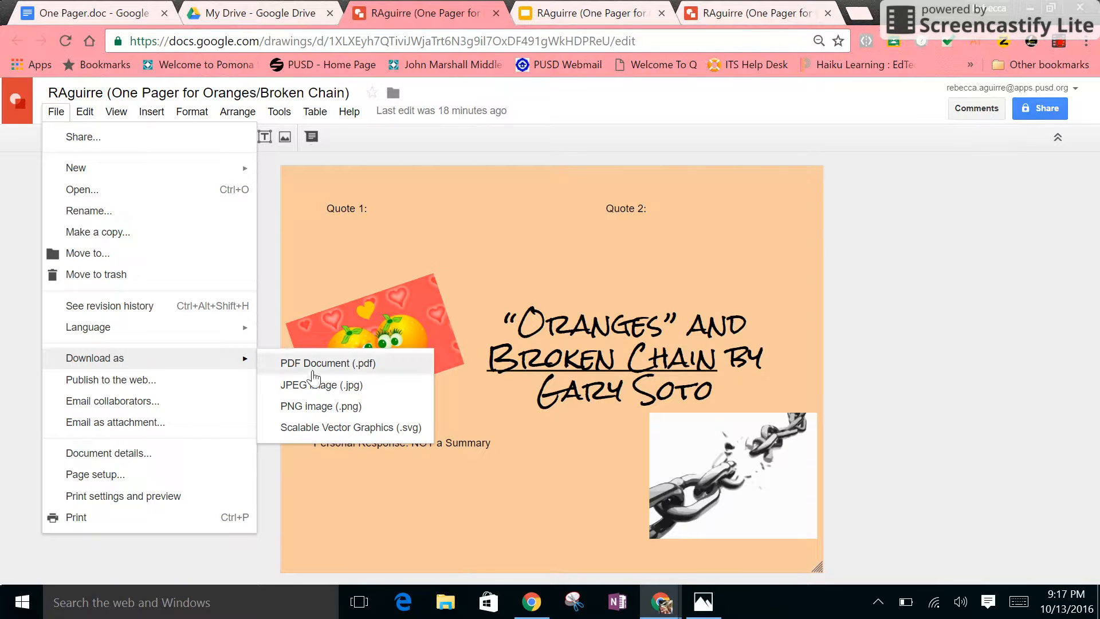
Step: Upload the one-pager PNG for Oranges/Broken Chain from the Downloads folder to My Drive in Google Drive
{"action": "left_click", "coordinate": [275, 11]}
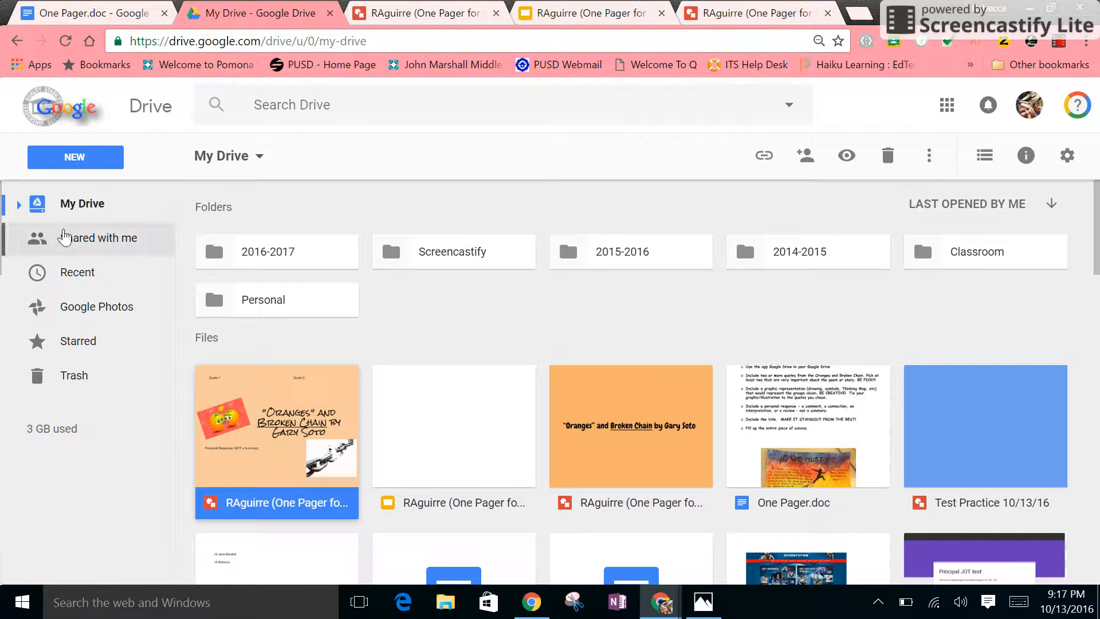
{"action": "left_click", "coordinate": [80, 158]}
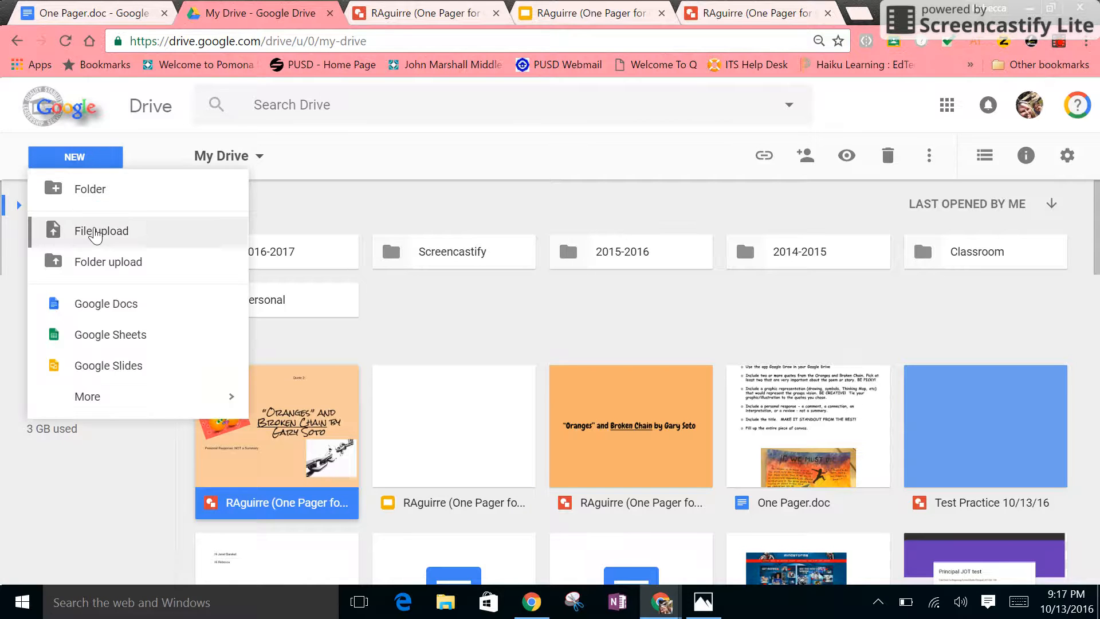
{"action": "left_click", "coordinate": [96, 232]}
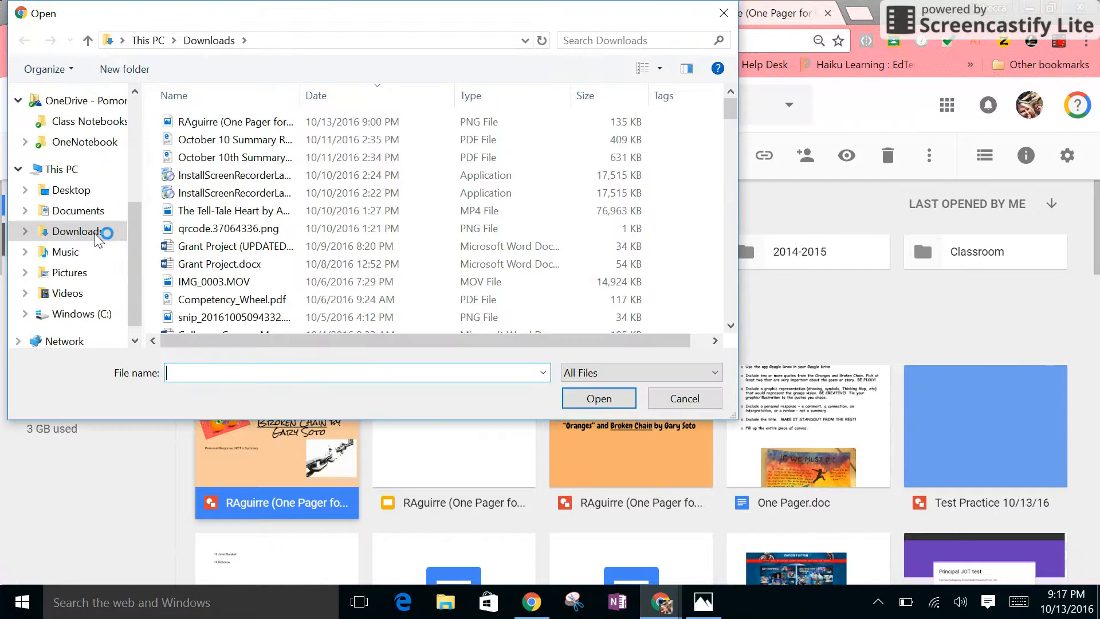
{"action": "left_click", "coordinate": [318, 124]}
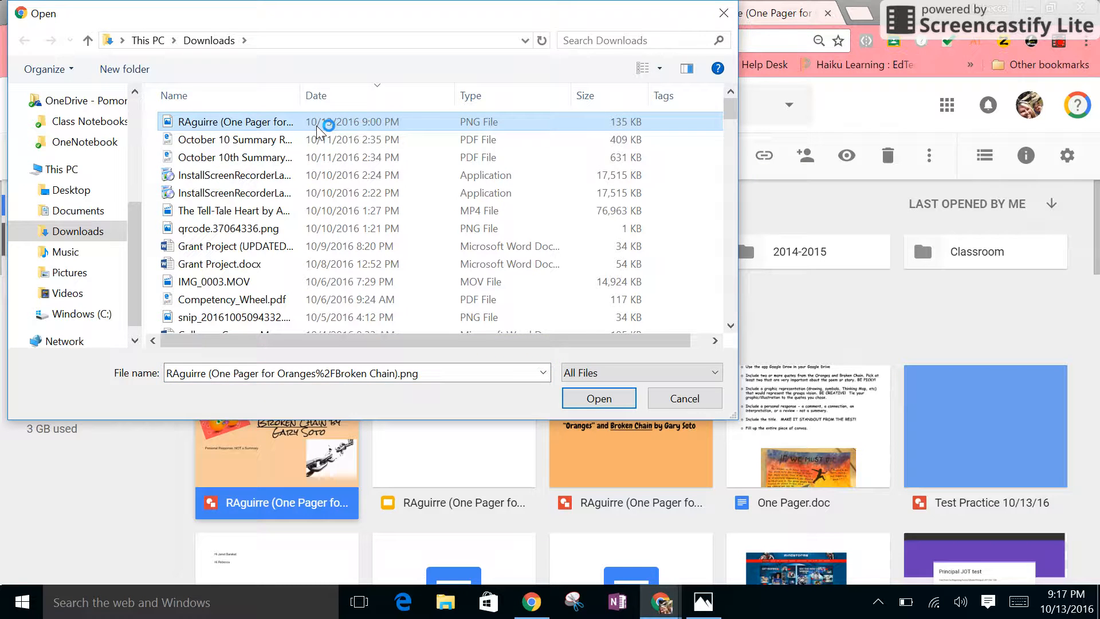
{"action": "left_click", "coordinate": [587, 392]}
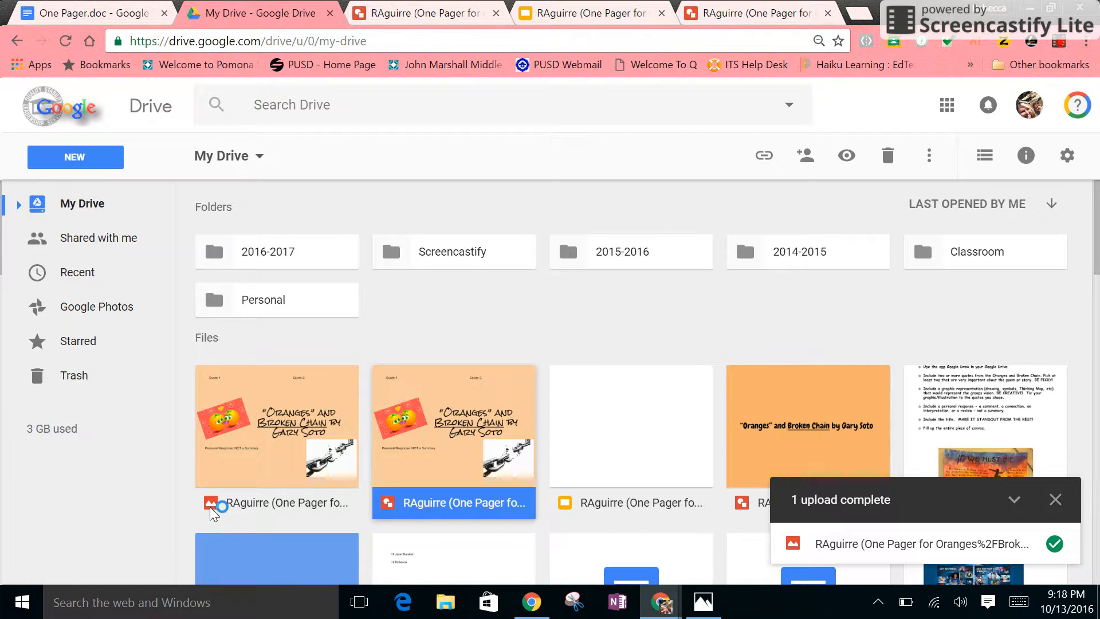
Step: Add a third slide to the Google Slides presentation and insert the one-pager image on it from Google Drive
{"action": "left_click", "coordinate": [544, 13]}
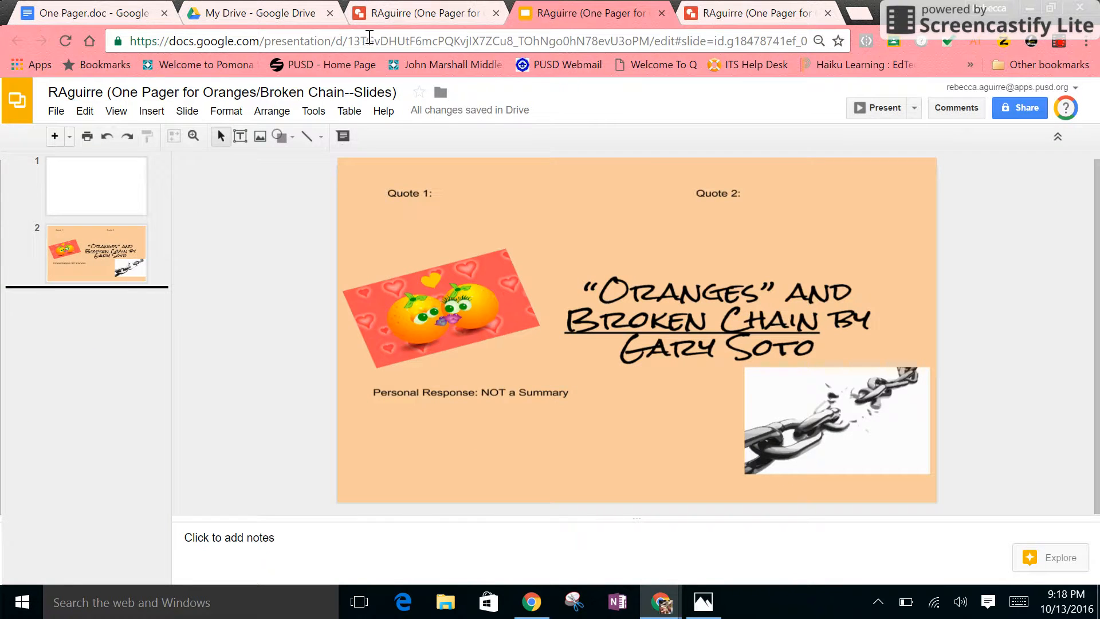
{"action": "left_click", "coordinate": [56, 136]}
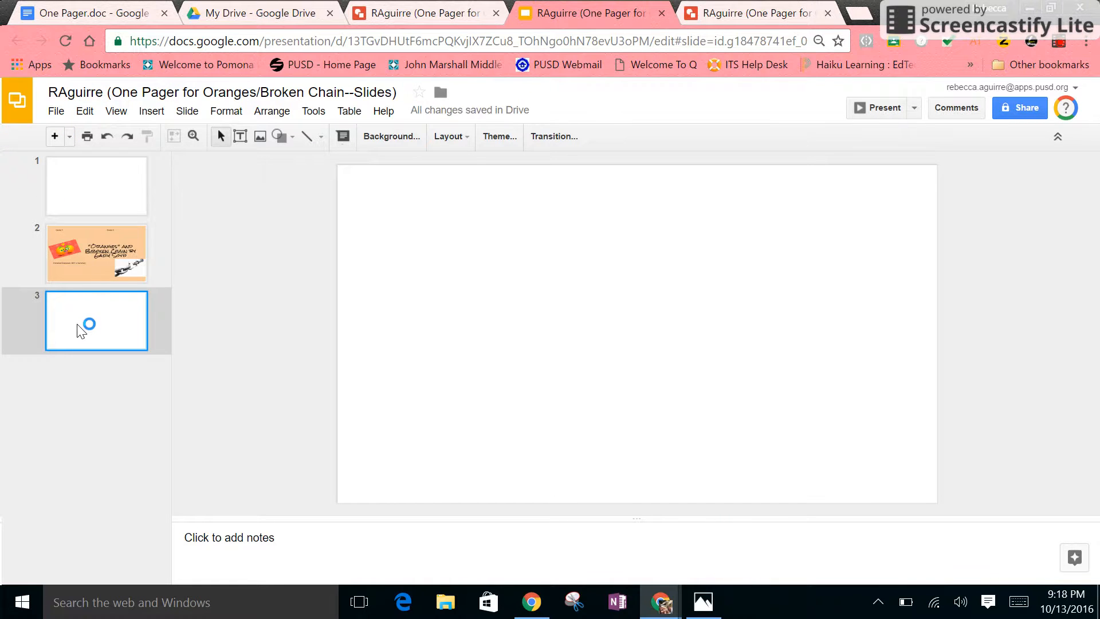
{"action": "left_click", "coordinate": [286, 136]}
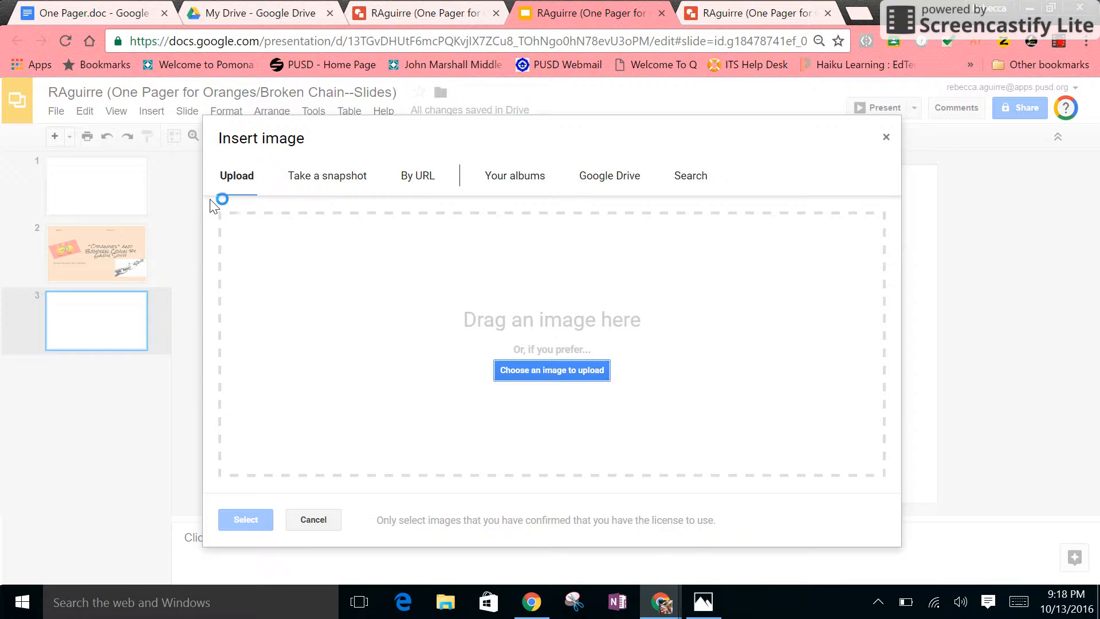
{"action": "left_click", "coordinate": [637, 177]}
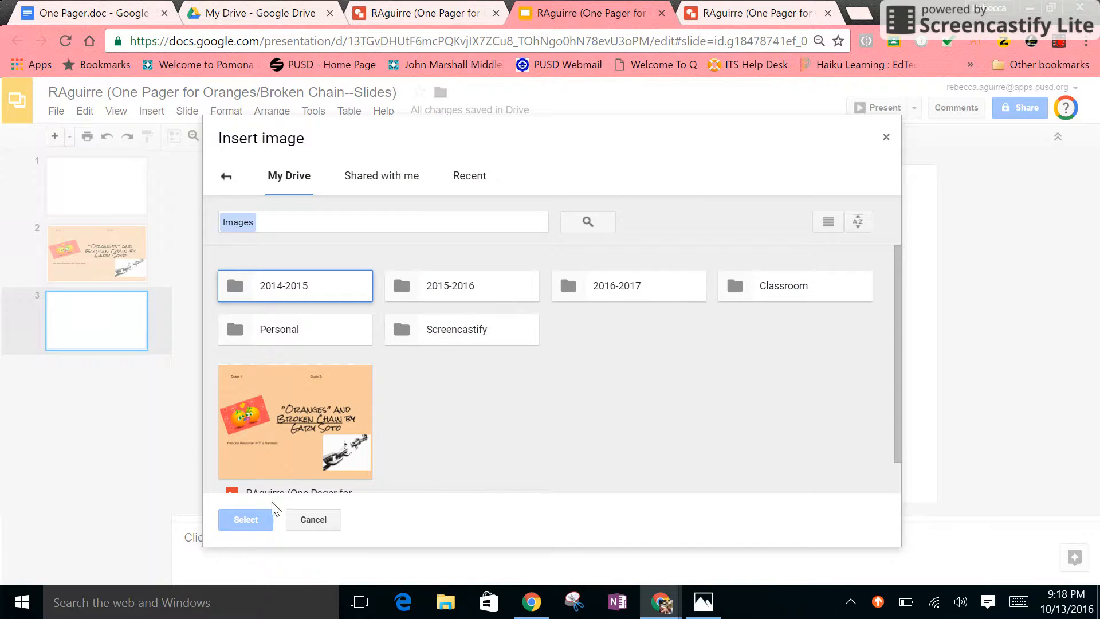
{"action": "left_click", "coordinate": [299, 437]}
{"action": "left_click", "coordinate": [245, 521]}
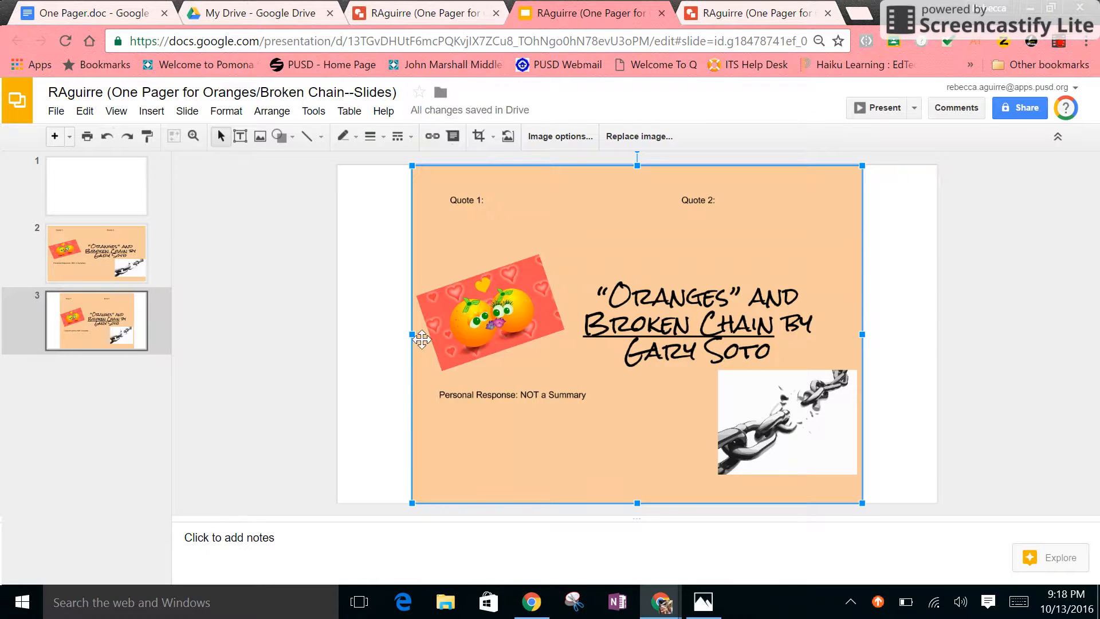
Step: Stretch the one-pager image on slide 3 horizontally to both side edges of the slide
{"action": "left_click_drag", "start_coordinate": [412, 333], "coordinate": [337, 335]}
{"action": "left_click_drag", "start_coordinate": [862, 334], "coordinate": [937, 335]}
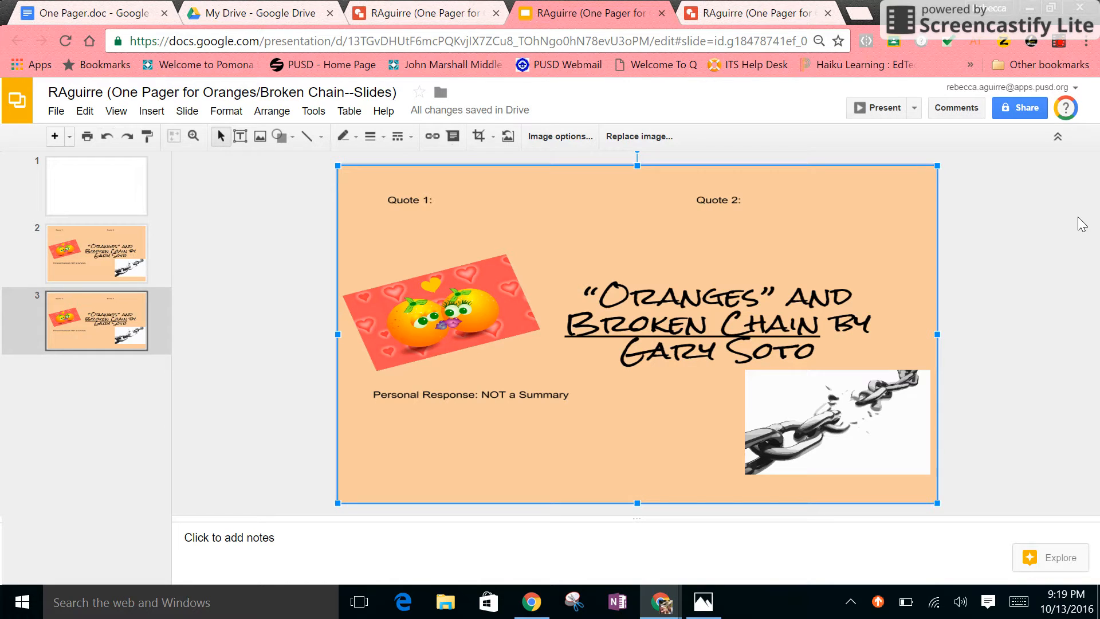
Step: Enter "Add notes to be prepared for presentation" as the speaker notes of slide 3
{"action": "left_click", "coordinate": [245, 547]}
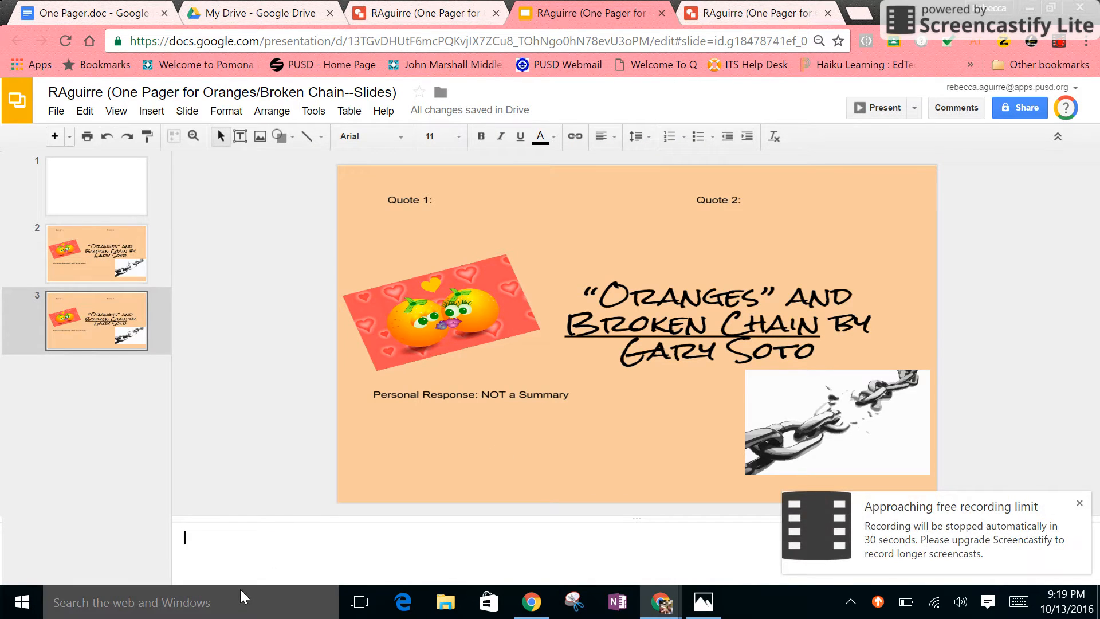
{"action": "type", "text": "Add note"}
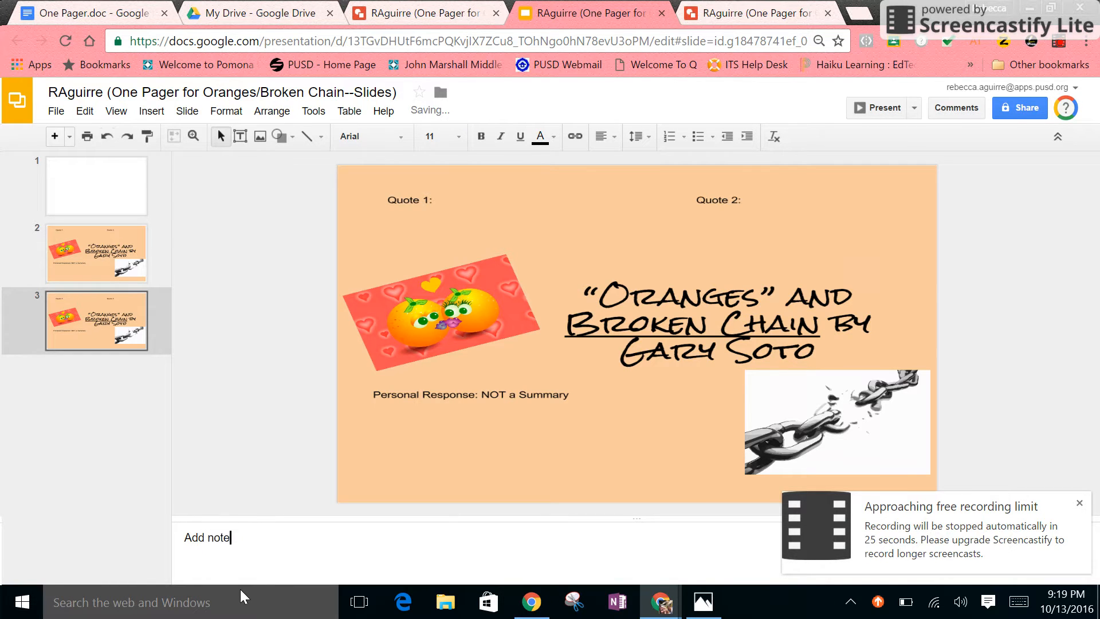
{"action": "type", "text": "s to be prepared for pre"}
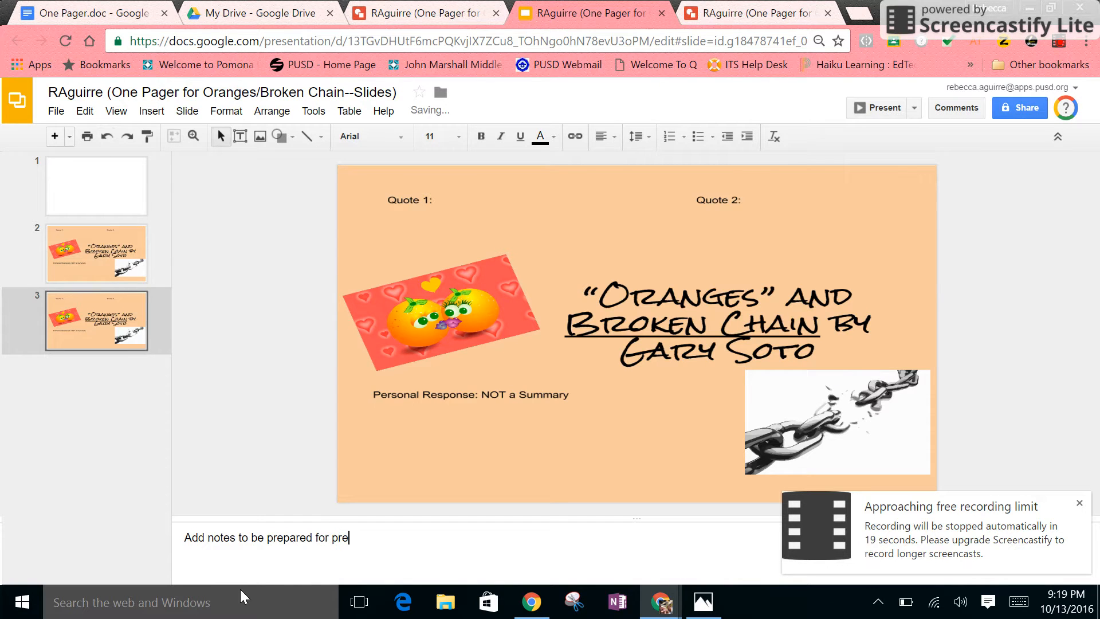
{"action": "type", "text": "sentation"}
{"action": "left_click", "coordinate": [241, 590]}
{"action": "type", "text": "."}
{"action": "left_click", "coordinate": [412, 535]}
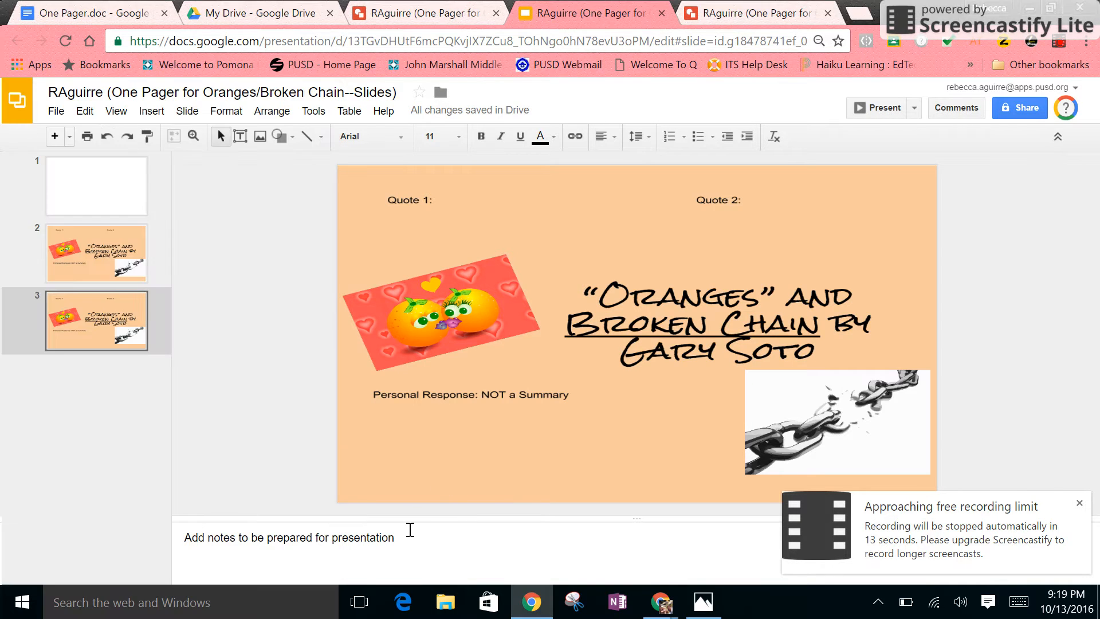